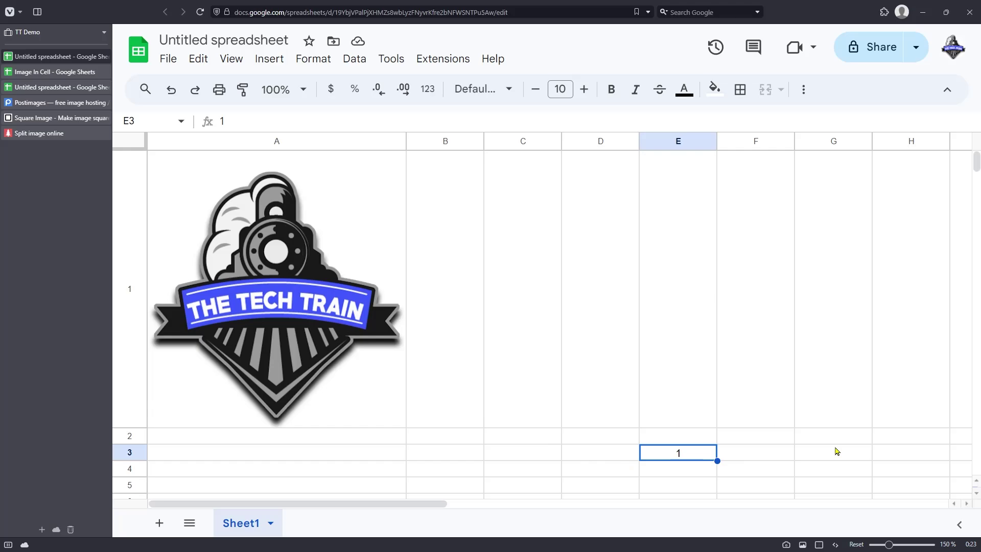
Enter 2 in E3 so A1's picture switches to the cow, then switch to the Image In Cell spreadsheet.
text(2)
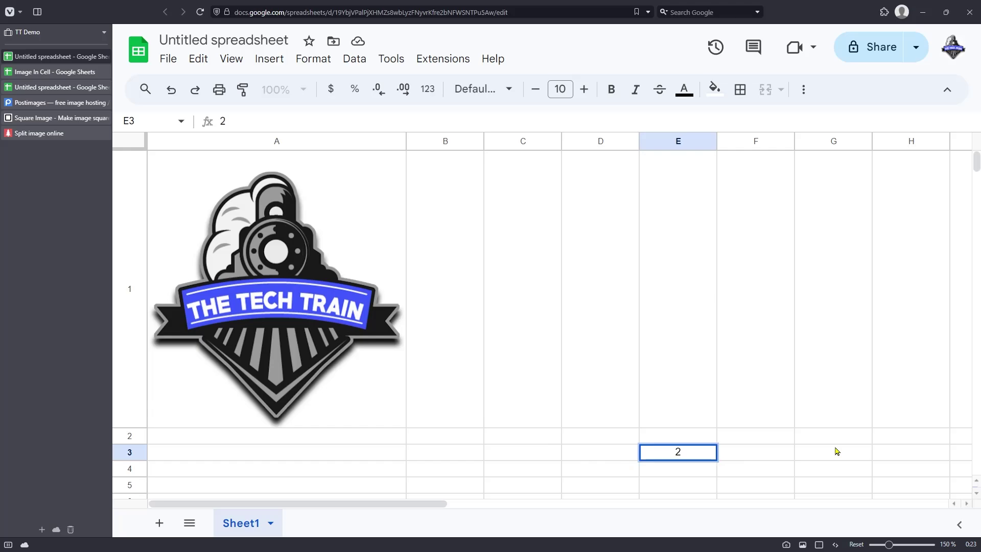
key(Tab)
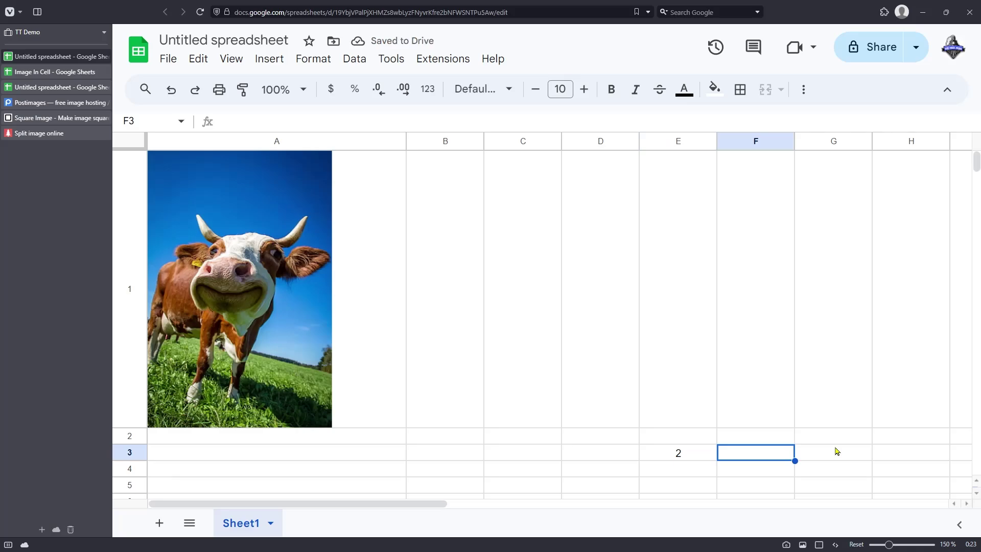
key(Left)
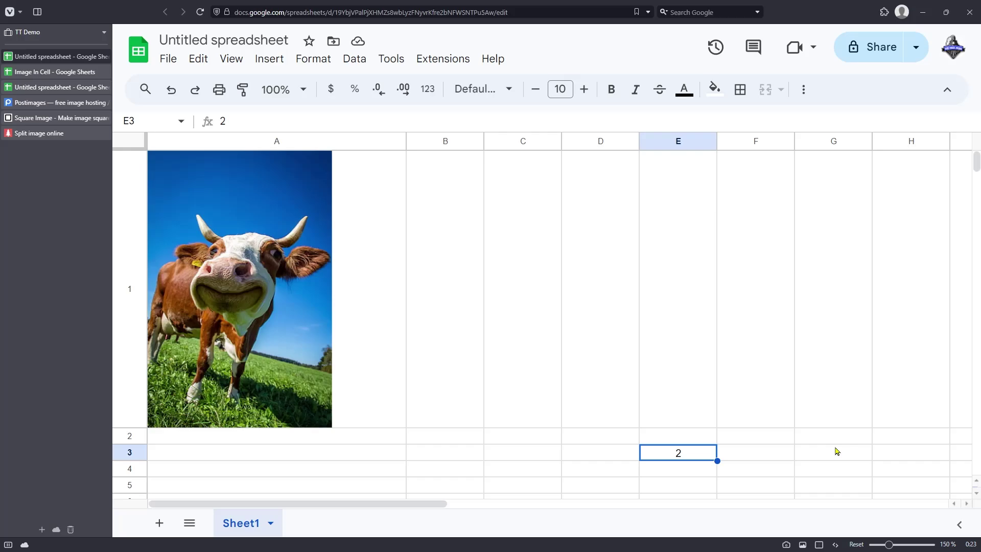
click(58, 72)
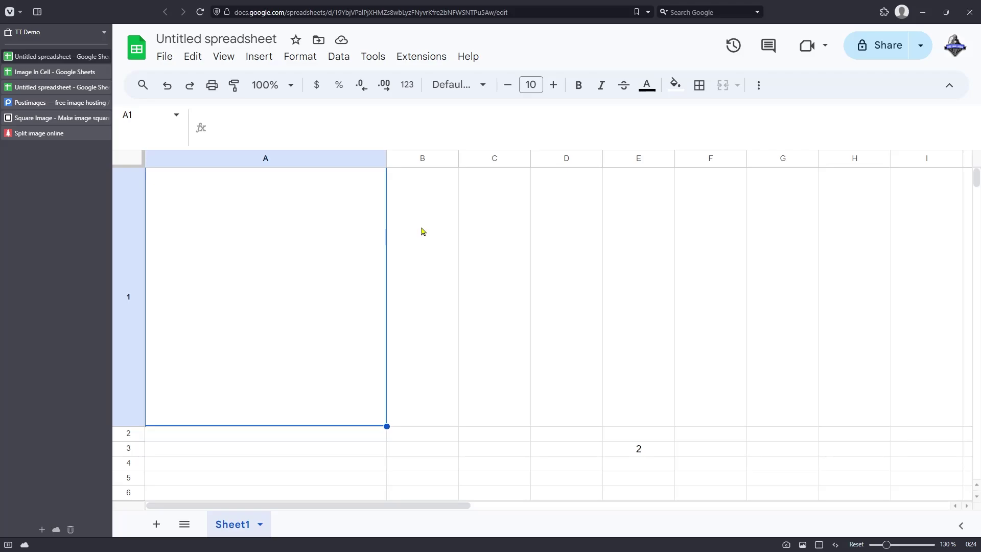
click(317, 137)
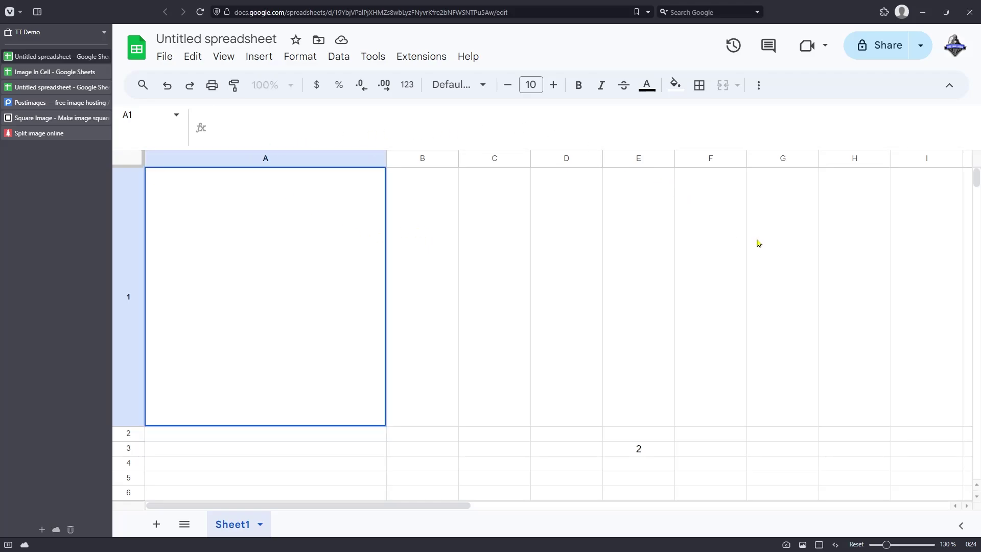
text(=ima)
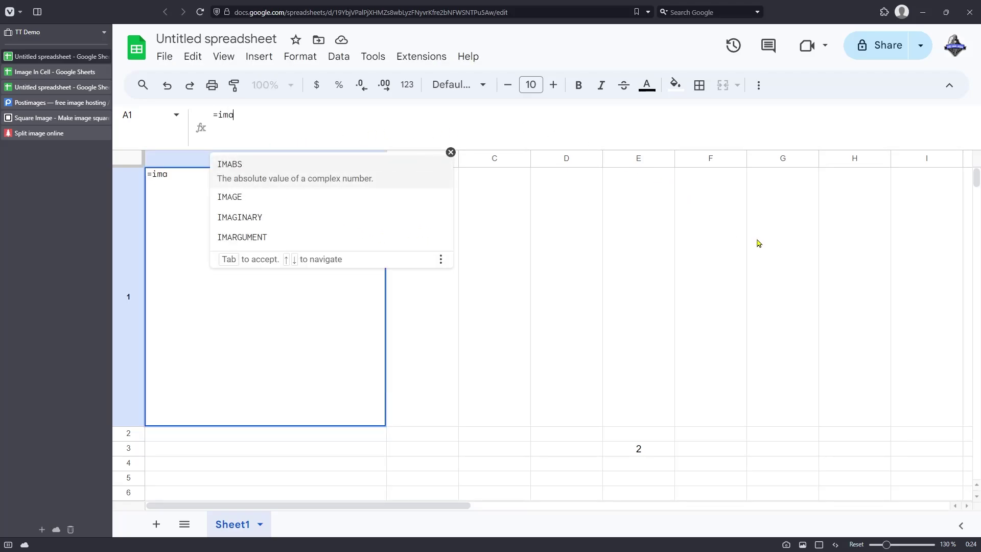
text(ge()
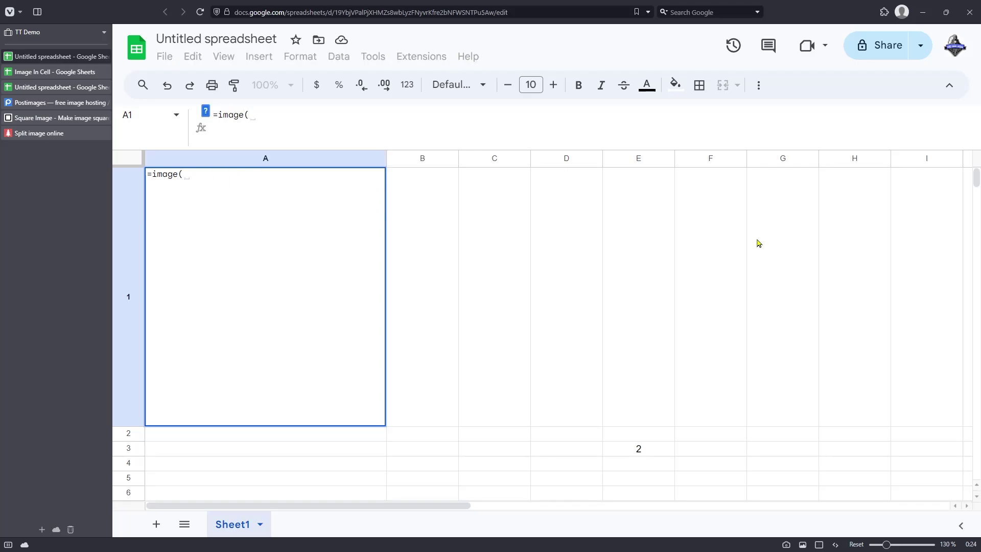
text(")
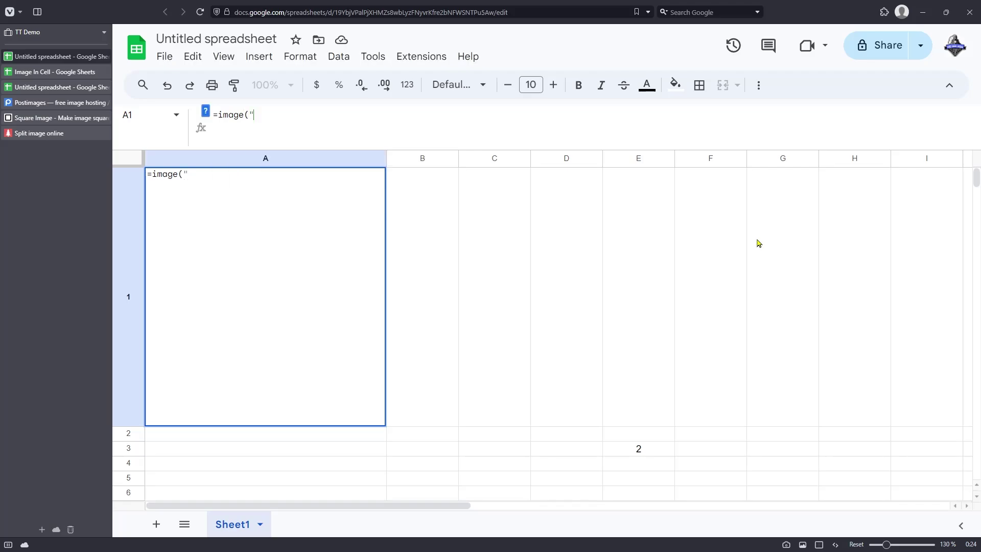
text(https://i.postimg.cc/JhjH1mxd/TT-Logo-2022.png)
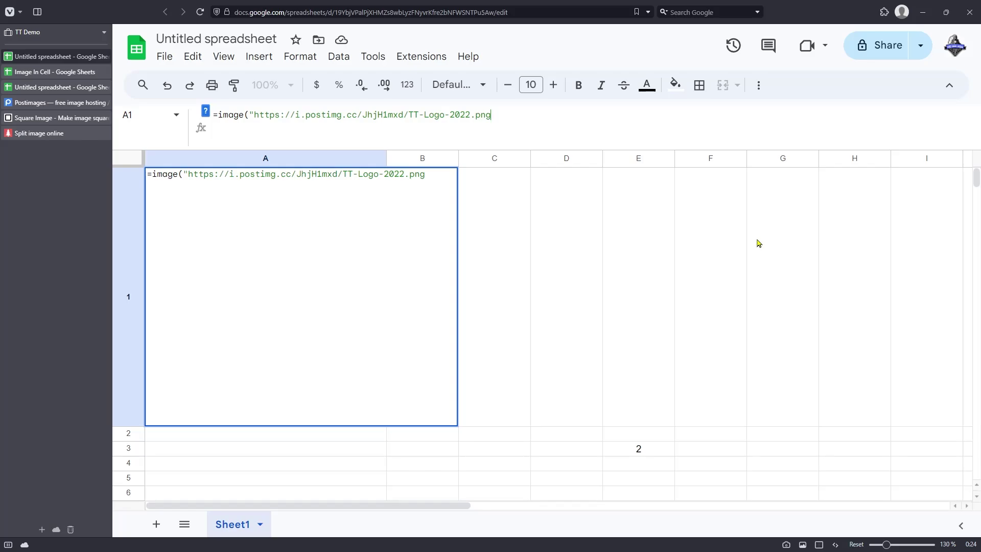
text(",1)
text())
key(Return)
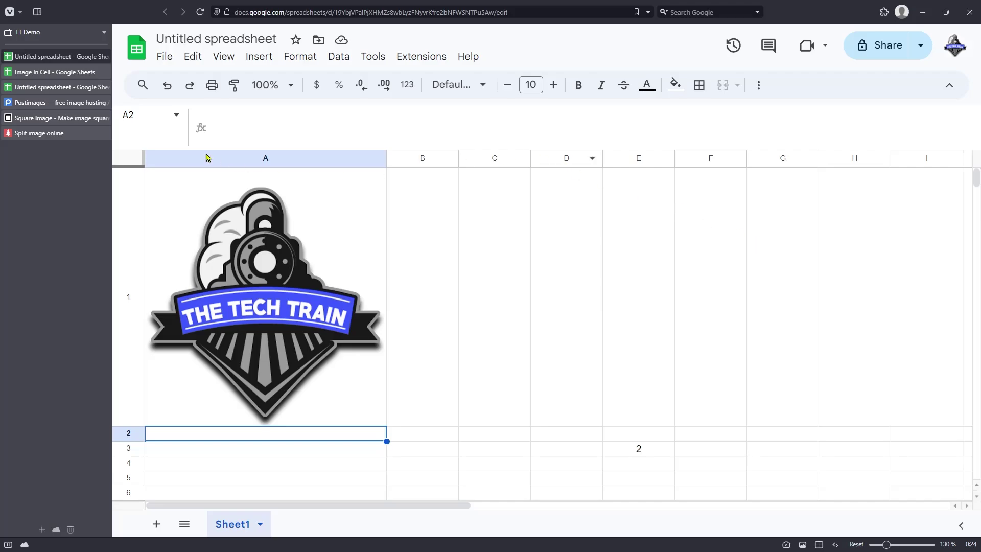
Switch to the Image In Cell spreadsheet showing the red-cross tiles and answer grid.
click(62, 74)
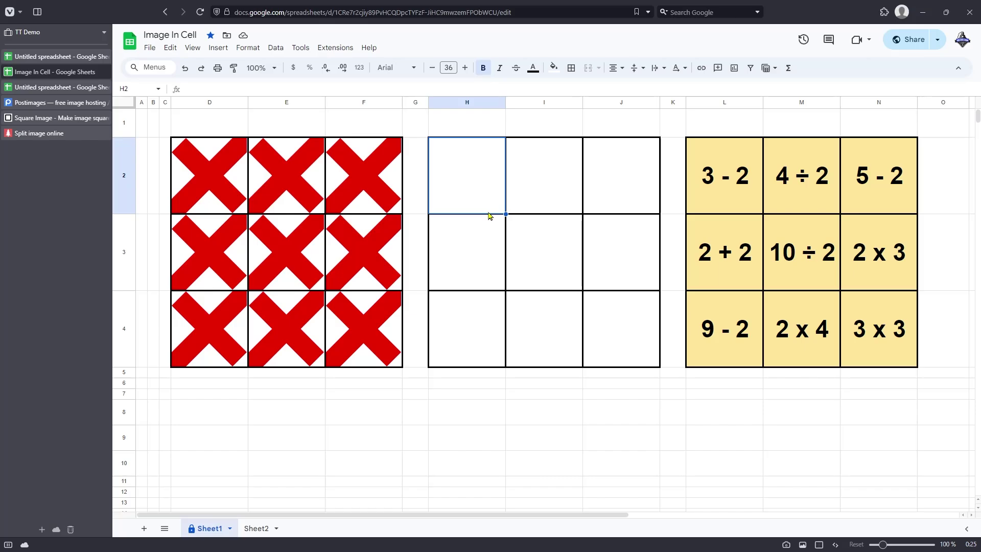
Enter the answers 1 in H2, 5 in I3 and 7 in H4.
click(541, 186)
click(480, 186)
text(1)
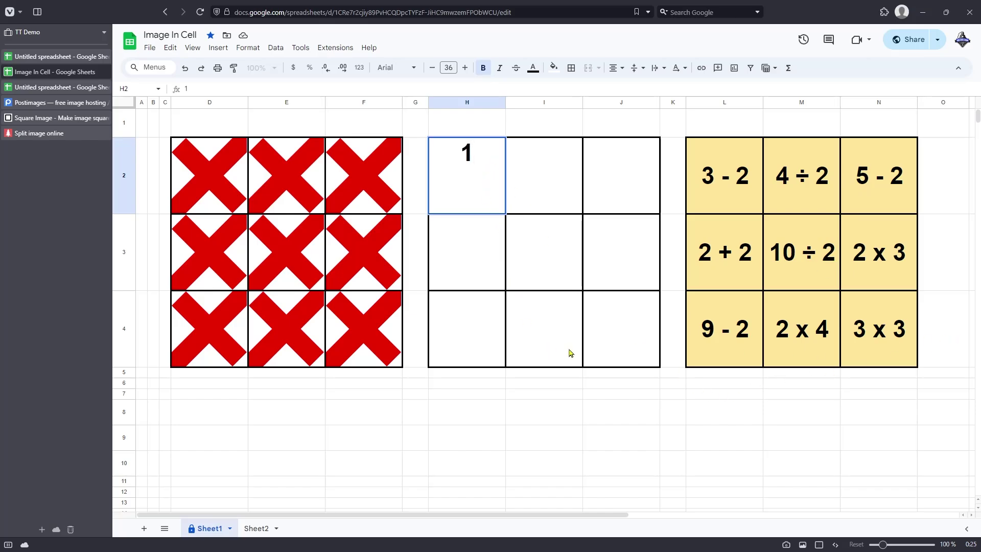
key(Return)
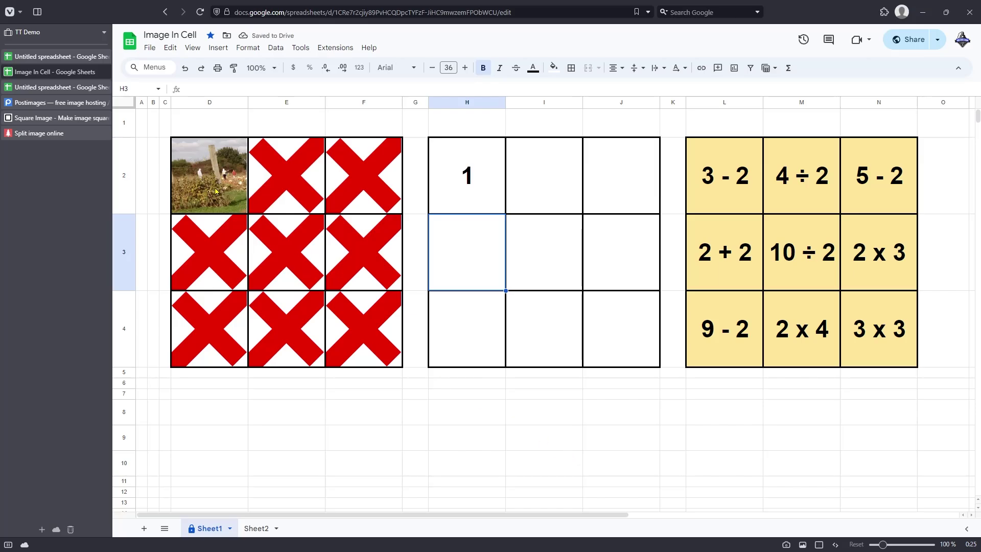
click(546, 252)
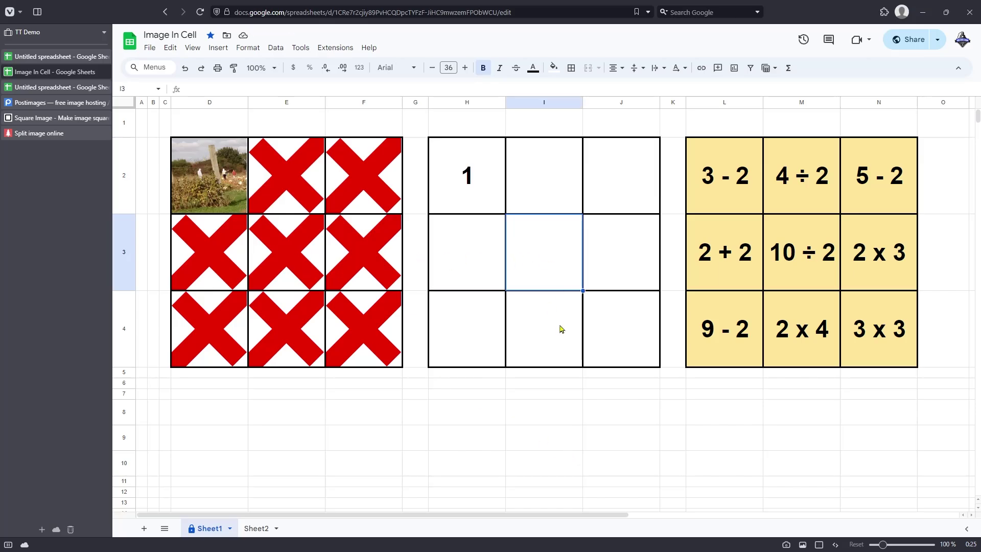
text(5)
key(Return)
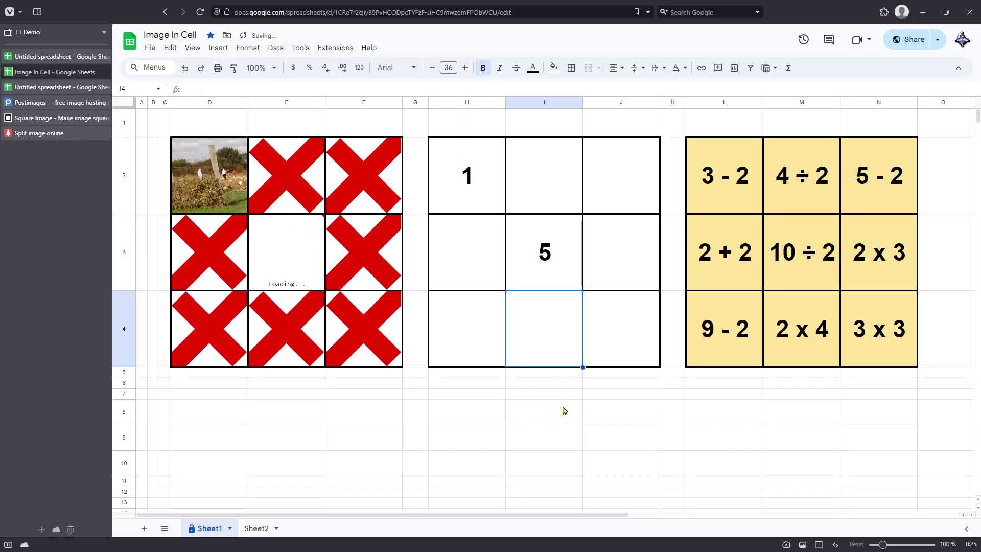
click(466, 345)
text(7)
Fill the remaining answers: 3 in J2, 9 in J4, 4 in H3, 6 in J3, 8 in I4, 2 in I2.
click(636, 176)
text(3)
click(631, 340)
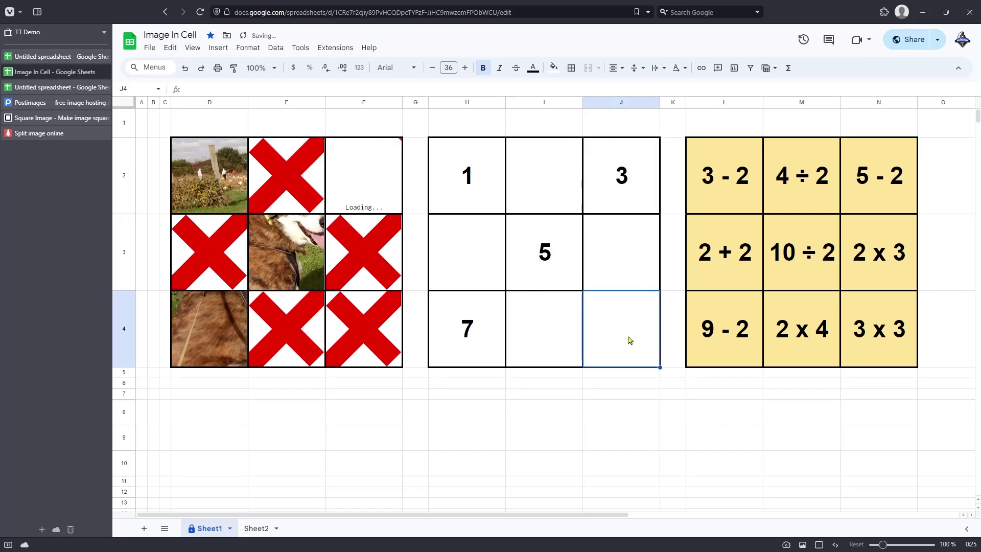
text(9)
click(469, 254)
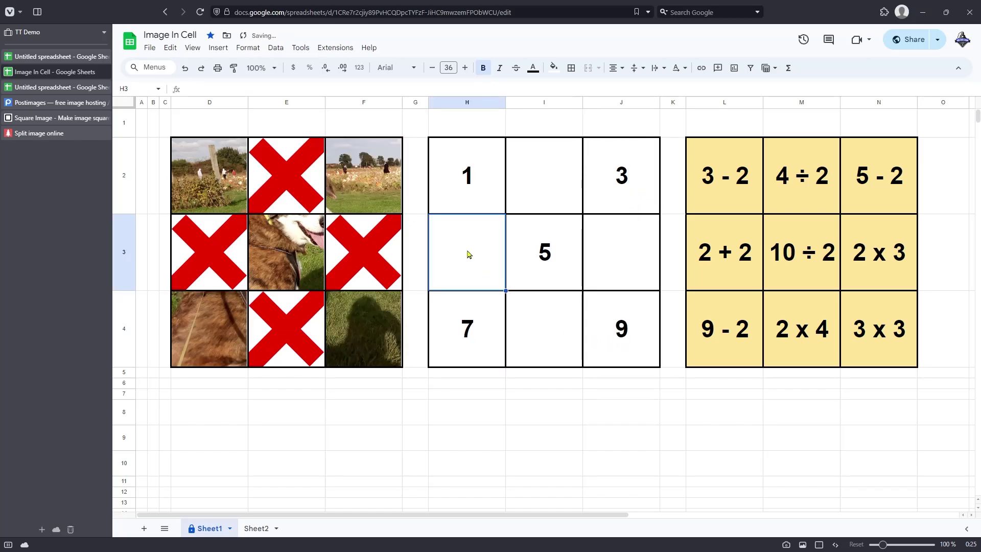
text(4)
click(618, 253)
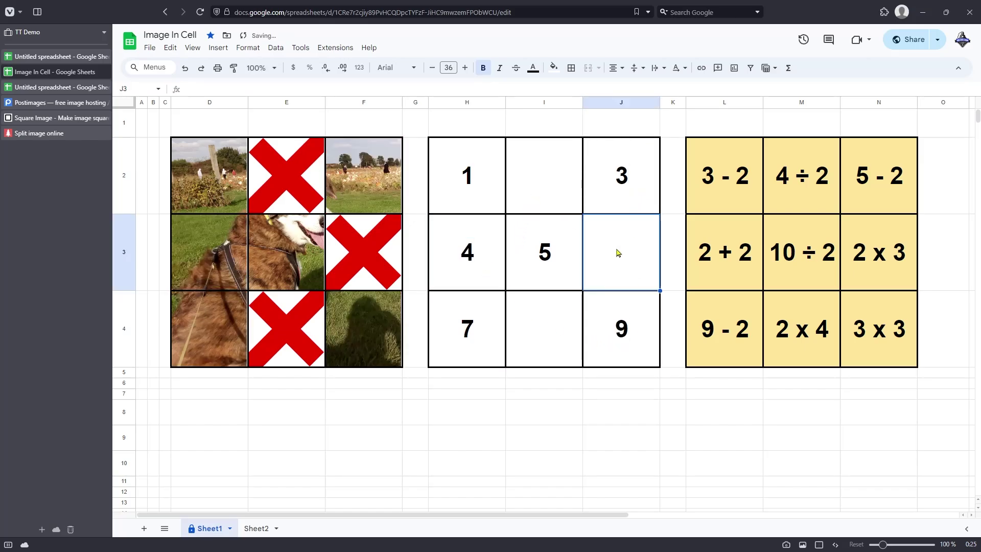
text(6)
click(565, 336)
text(8)
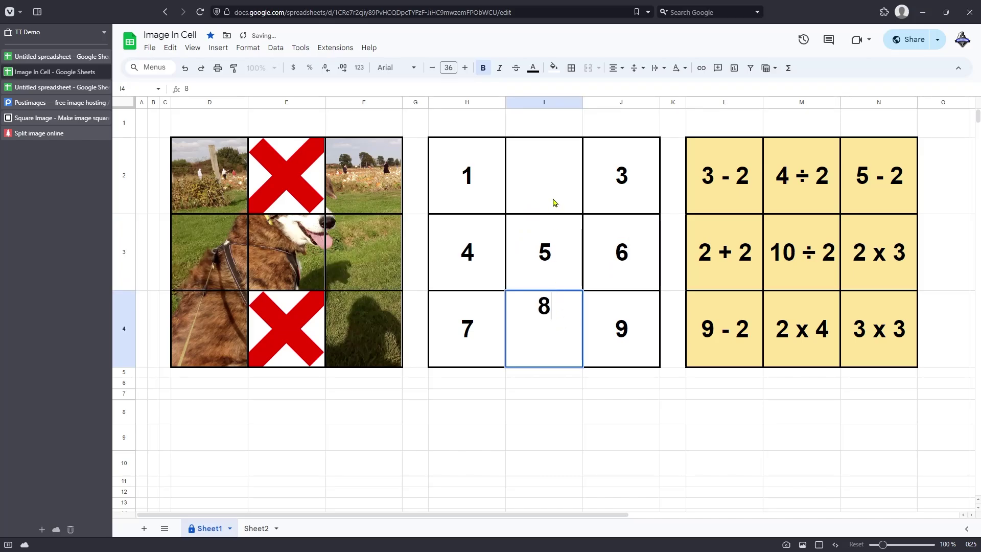
click(555, 202)
text(2)
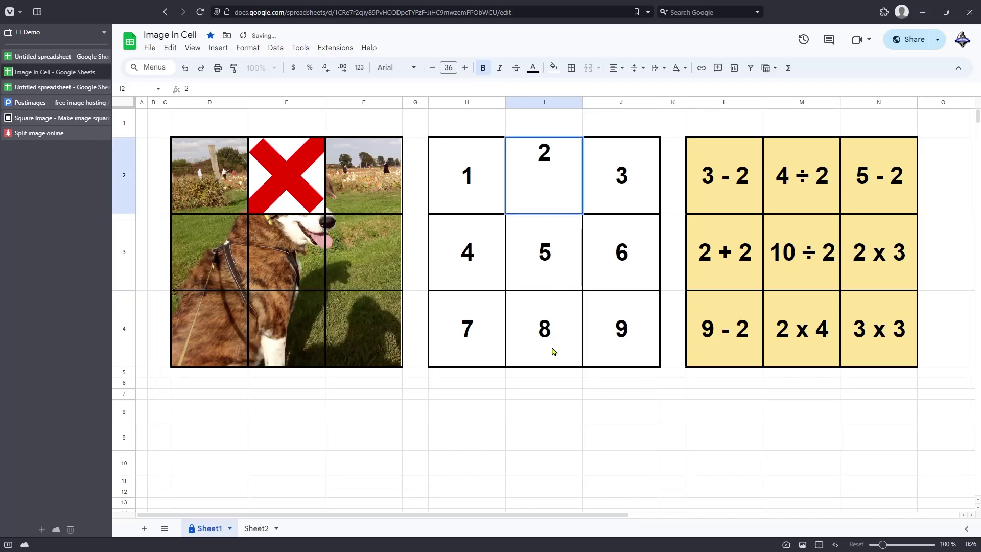
key(Return)
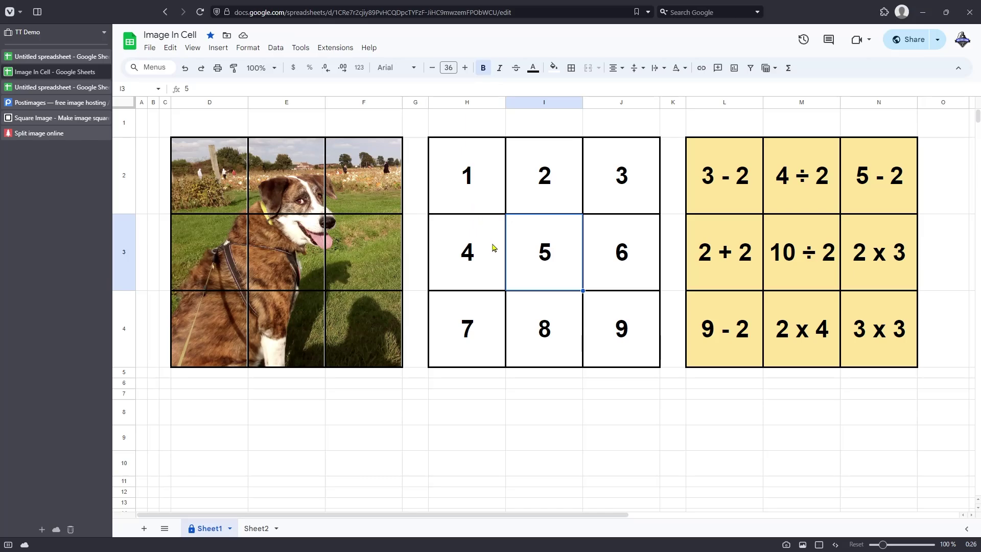
Change I2's answer to the wrong value 5 so E2 shows a red cross.
click(559, 190)
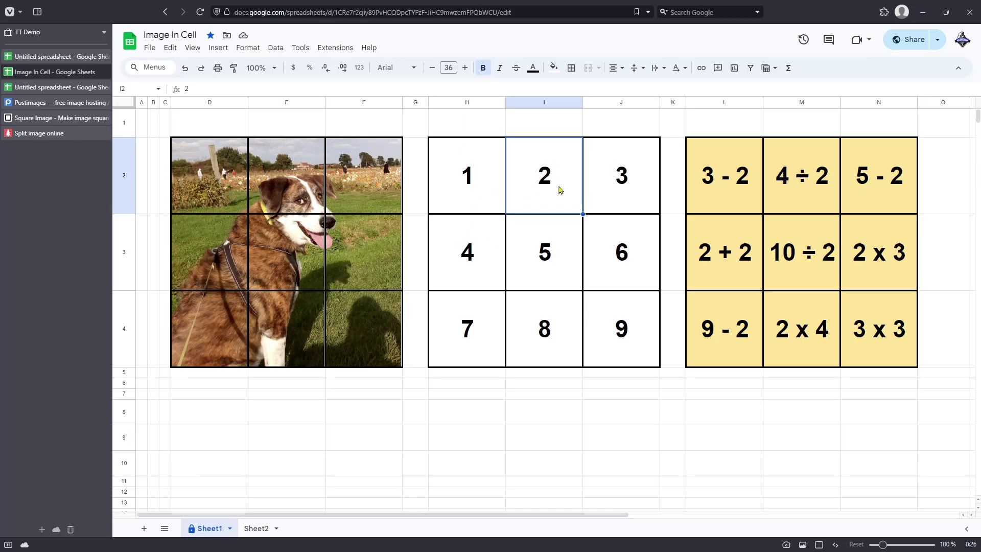
text(5)
key(Return)
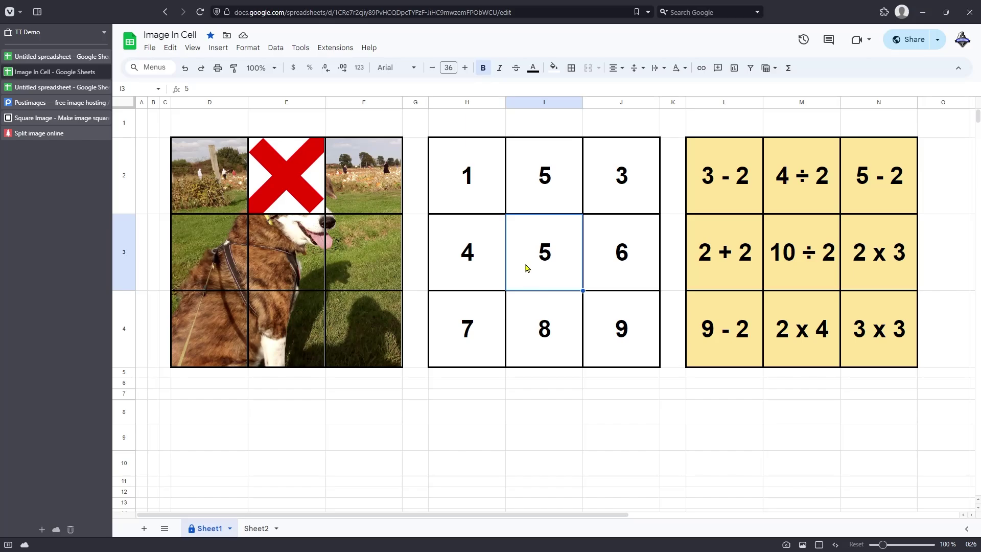
click(66, 87)
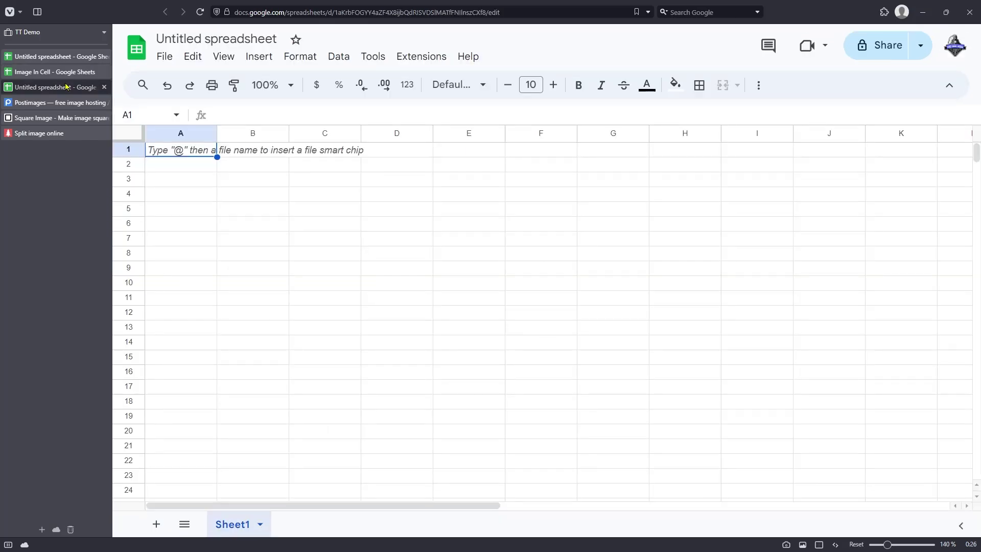
click(61, 71)
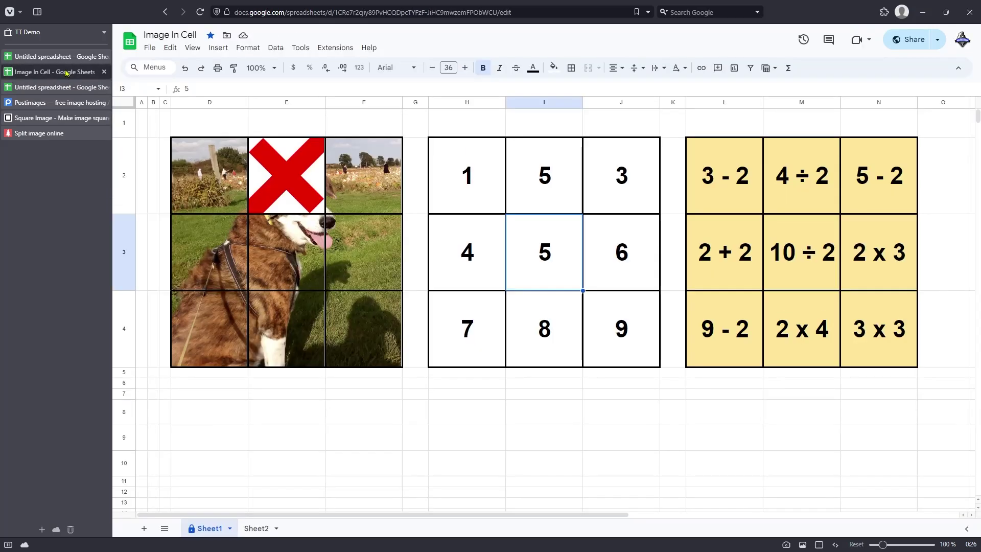
Inspect the IF/IMAGE formulas in tiles E3, F3, F2, D3, D4 and E4, then open the Untitled spreadsheet.
click(266, 263)
click(345, 215)
click(349, 194)
click(290, 267)
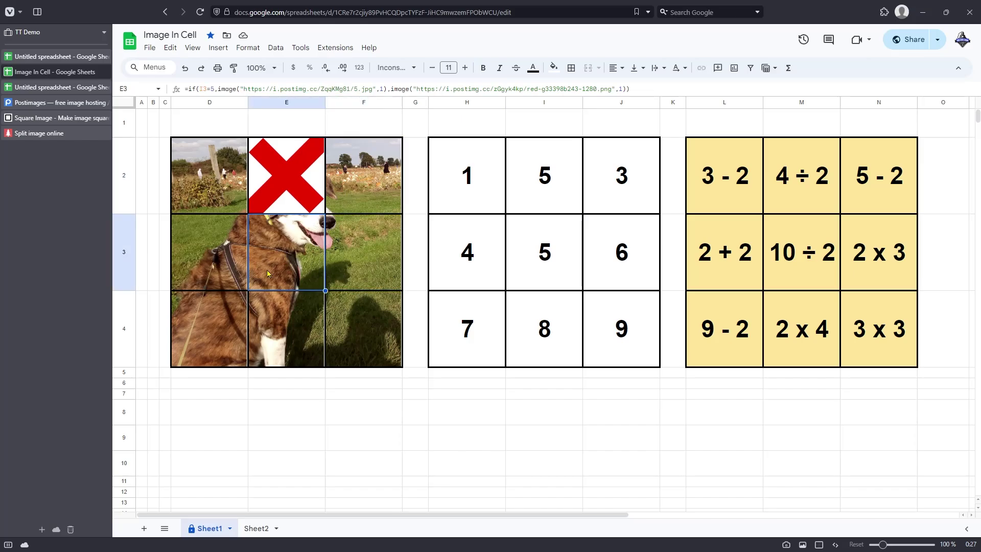
click(236, 269)
click(223, 316)
click(300, 321)
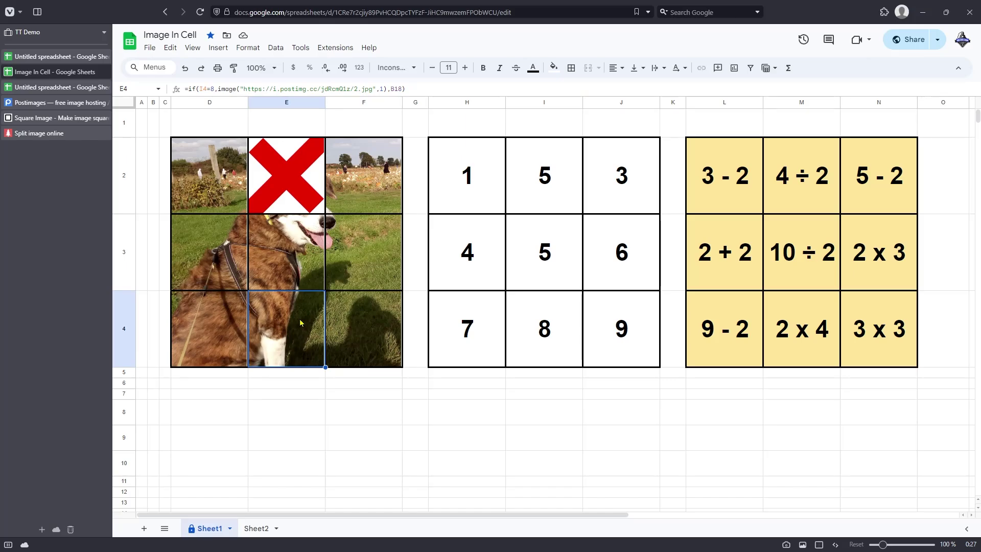
click(56, 87)
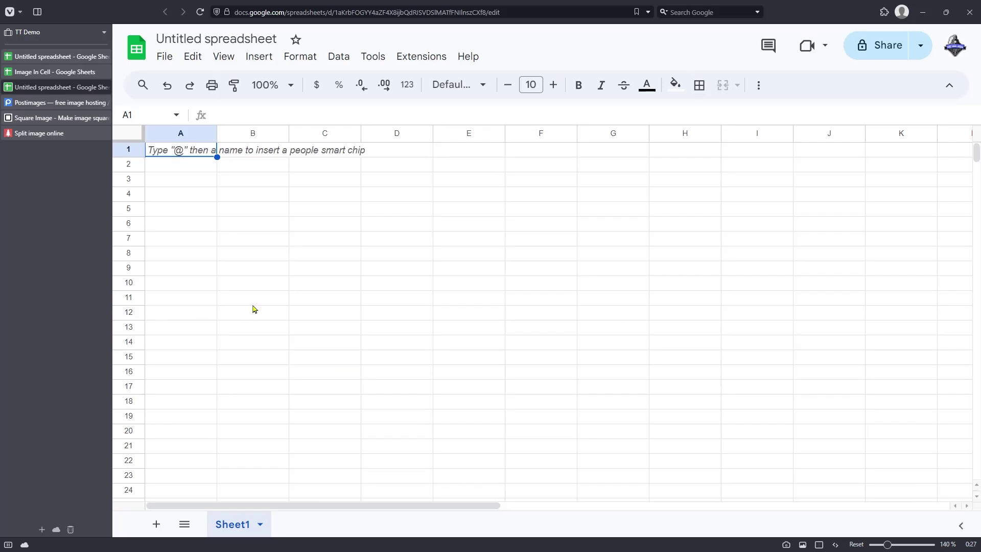
Select the whole sheet and drag borders to widen all columns and make every row taller.
scroll(265, 239, up, 3)
scroll(258, 237, down, 1)
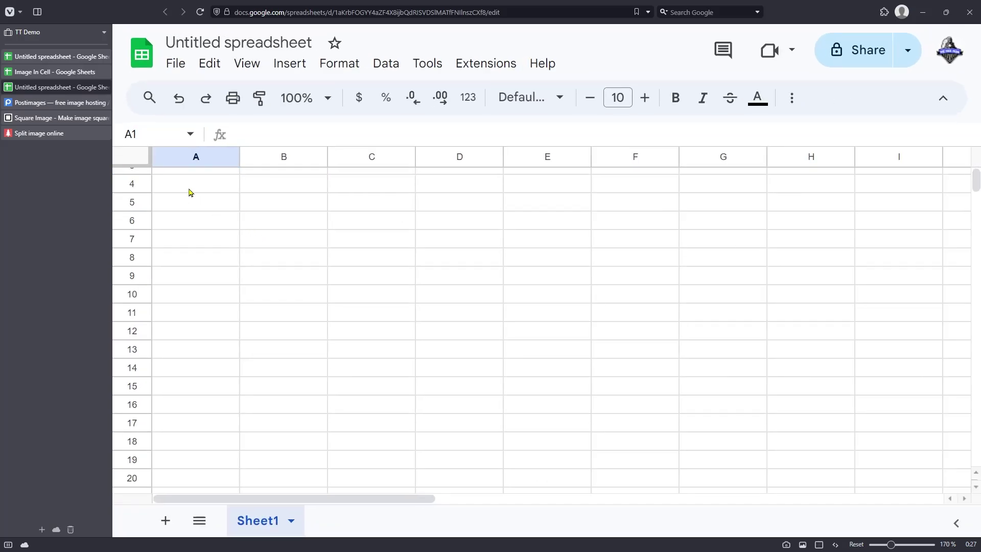
scroll(139, 203, up, 1)
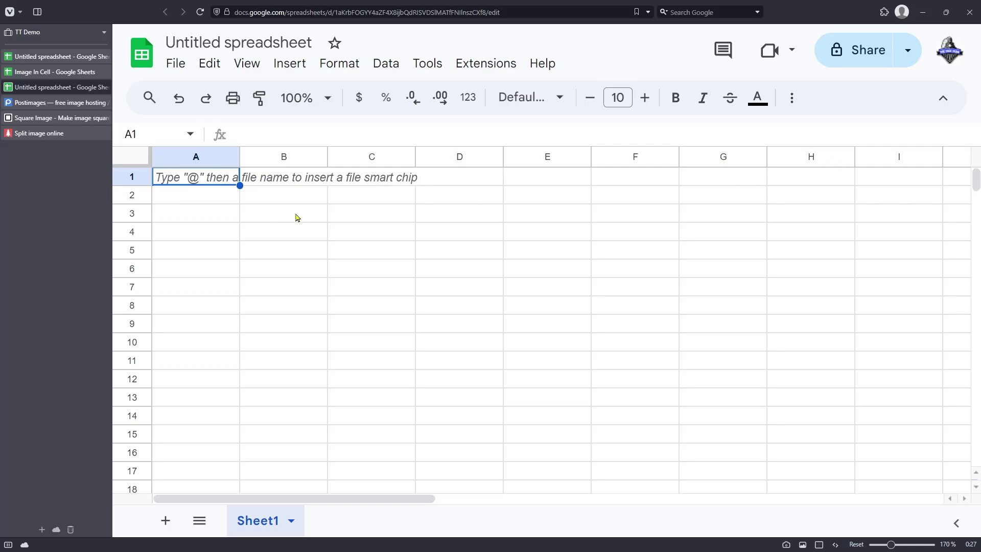
click(139, 158)
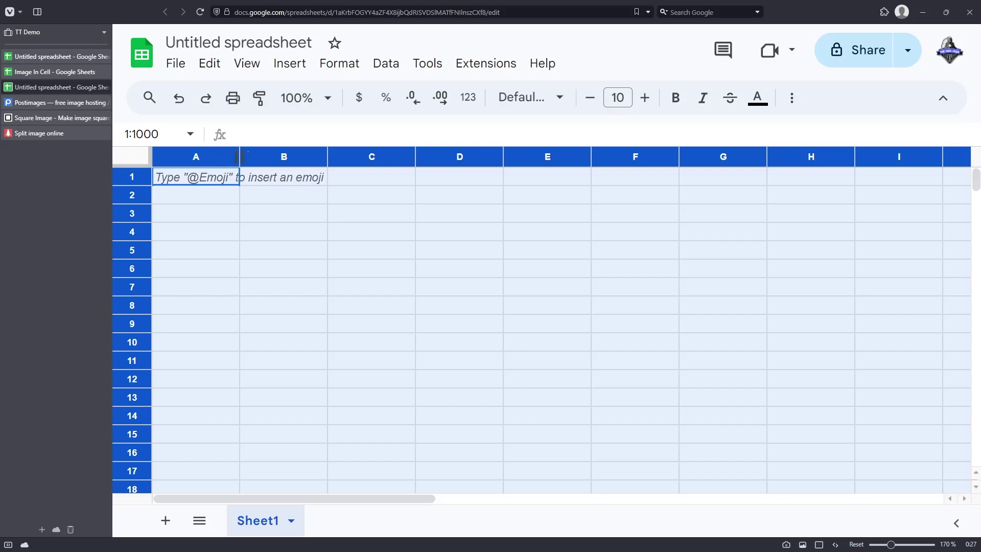
drag(240, 156, 223, 157)
drag(295, 157, 342, 156)
drag(132, 185, 133, 216)
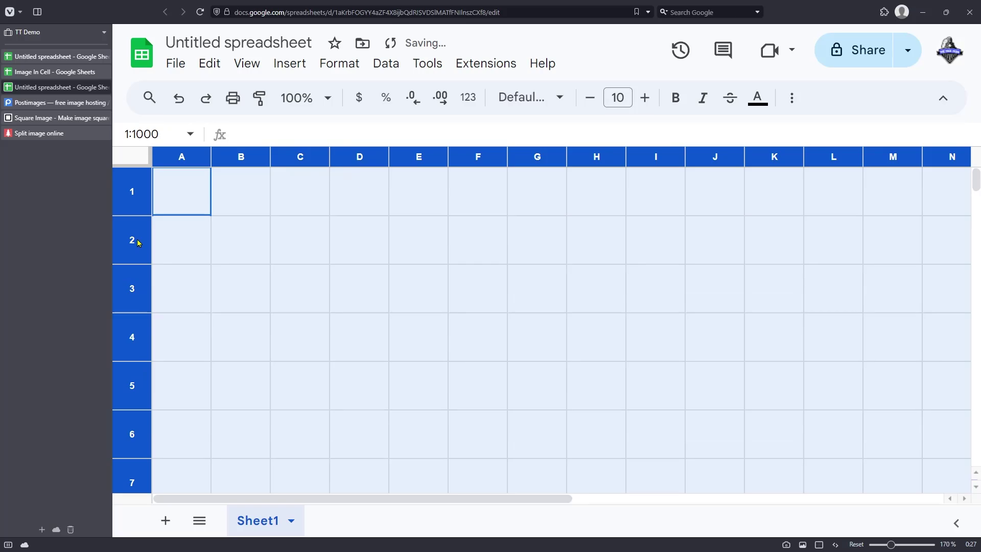
Reselect the whole sheet, view its context menu, then select the columns from A across.
click(218, 189)
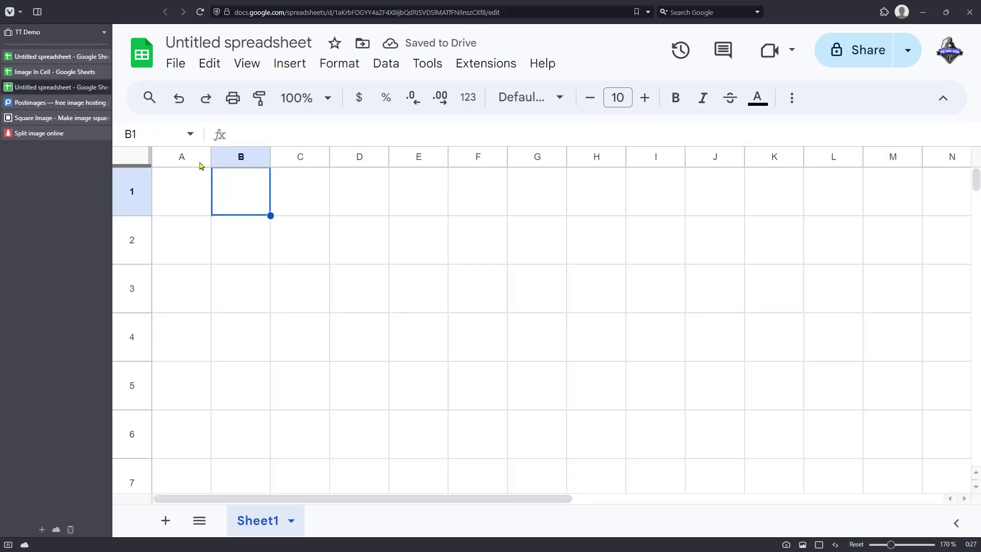
click(148, 155)
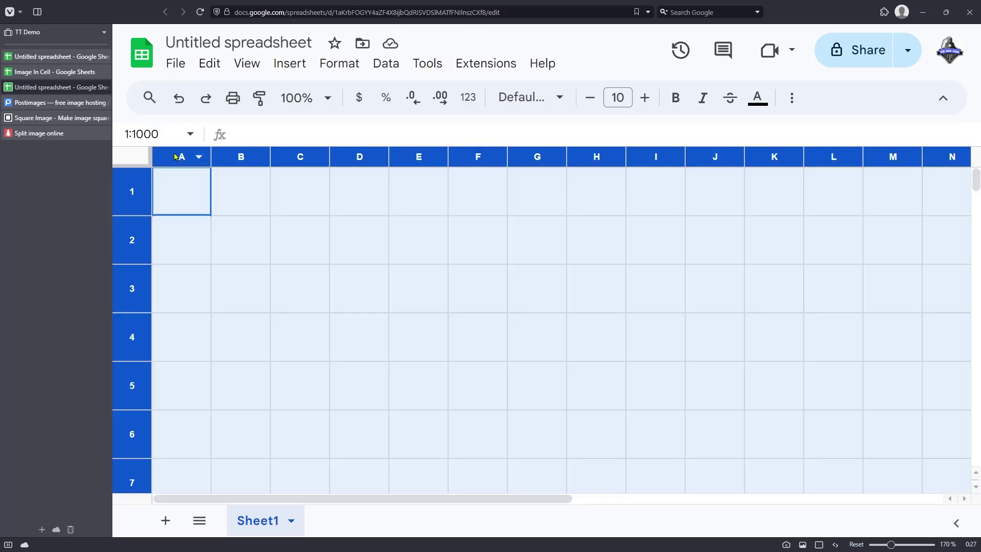
right_click(174, 156)
click(585, 258)
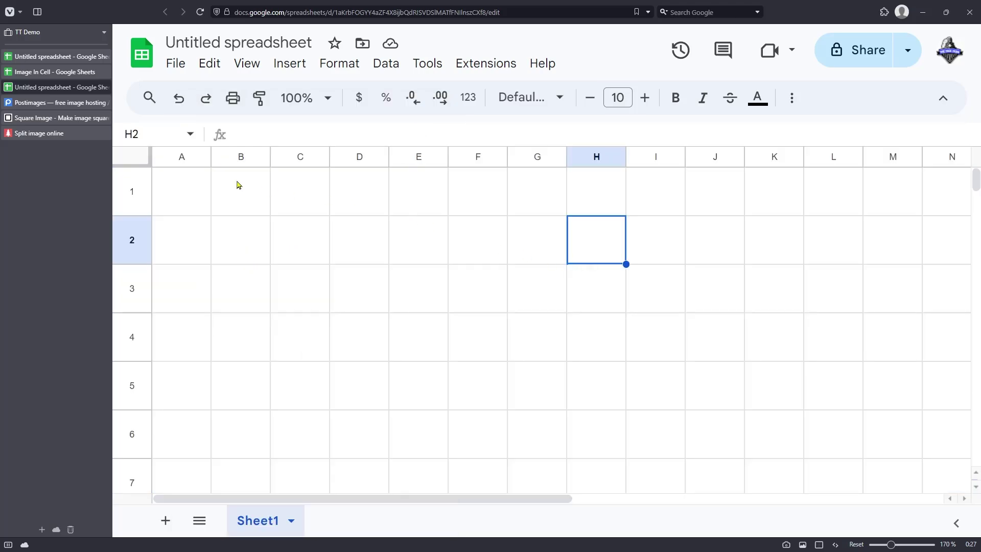
drag(179, 162, 773, 160)
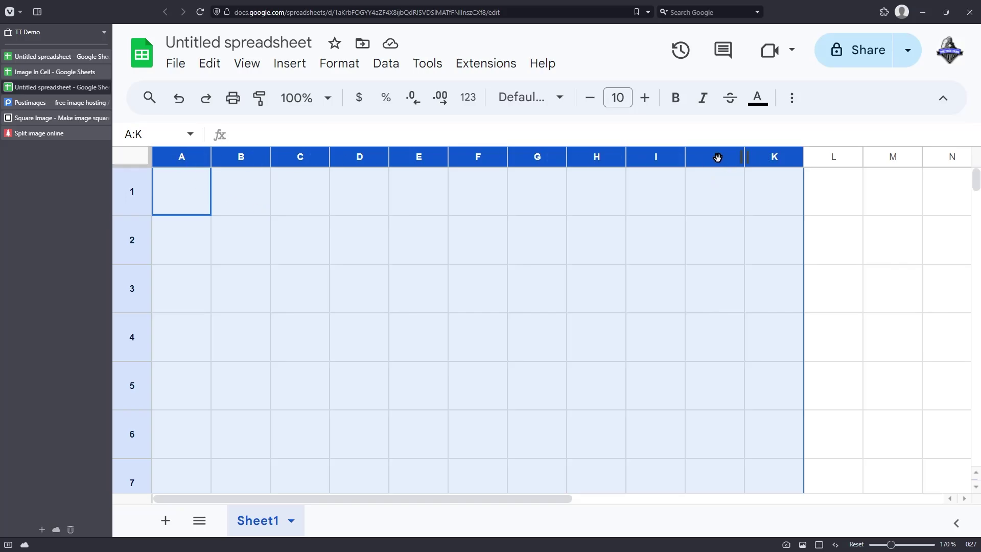
Resize columns A–K to 100 pixels wide.
right_click(184, 162)
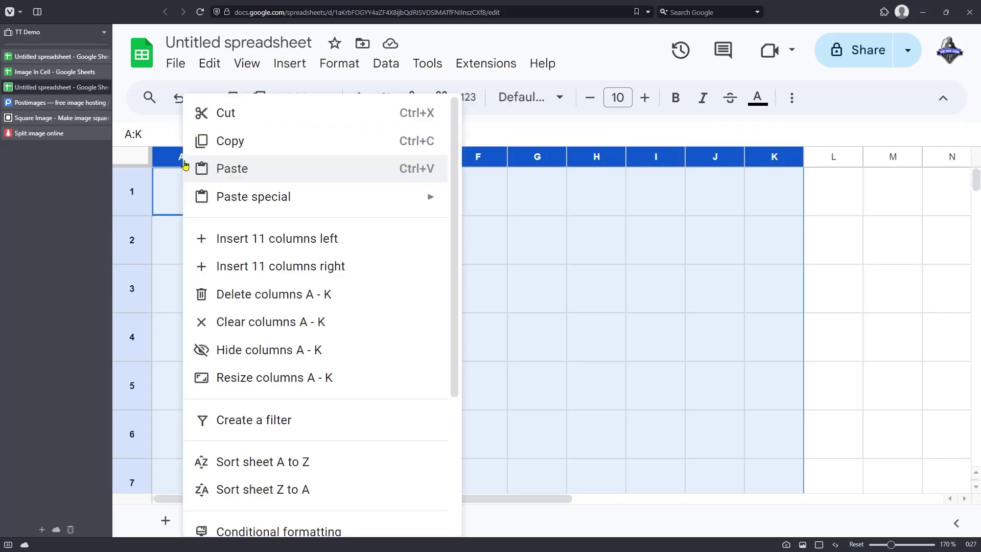
click(267, 378)
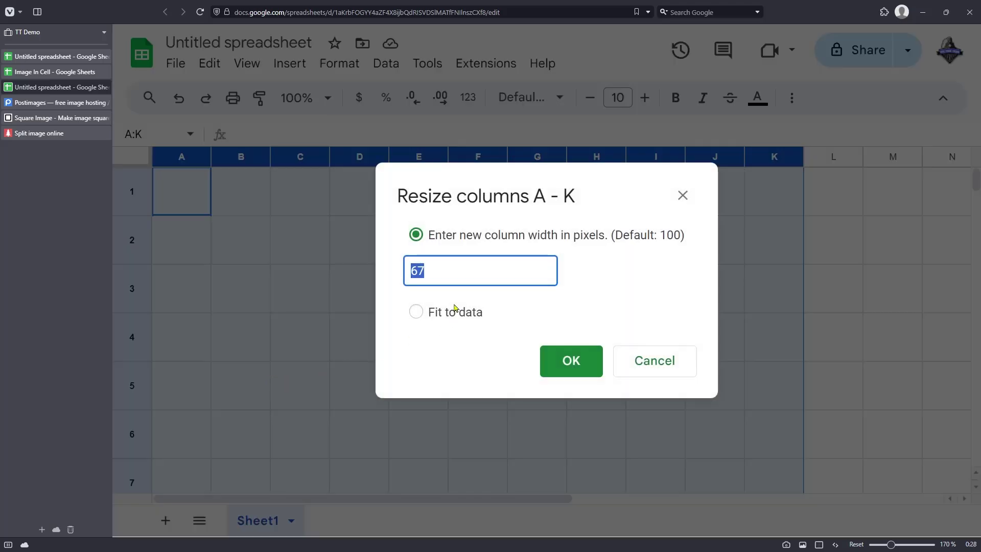
text(100)
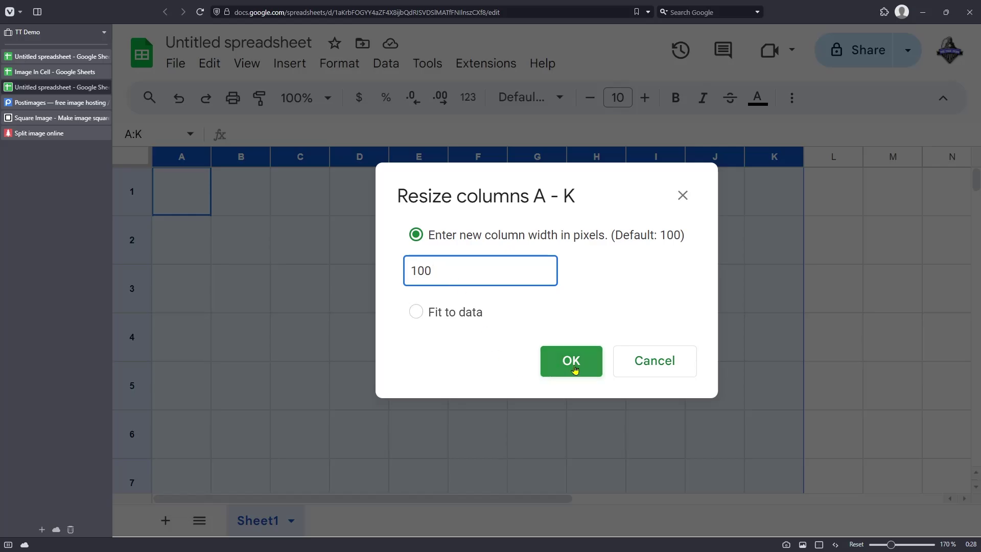
click(572, 367)
Resize rows 1–7 to 100 pixels tall, then select A1.
click(138, 196)
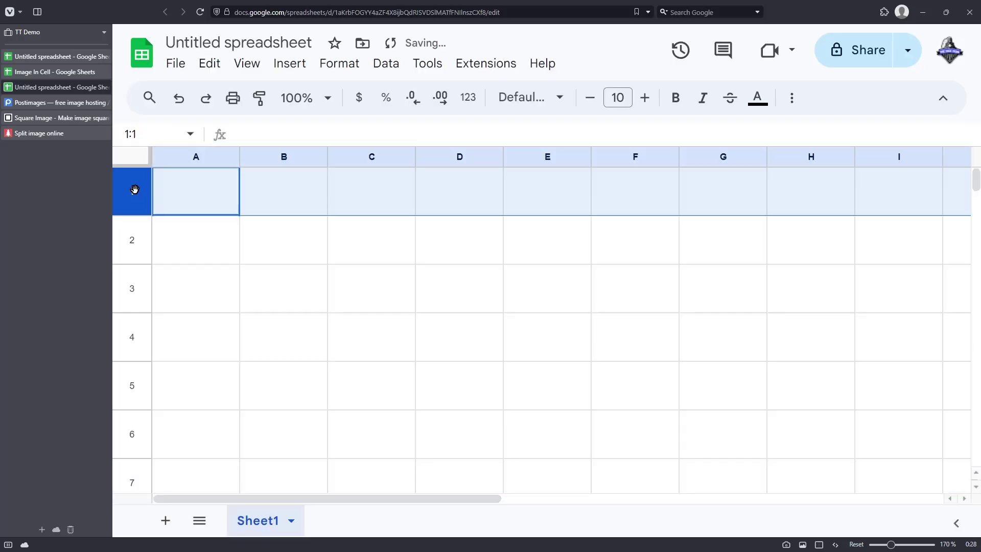
mouse_move(135, 196)
mouse_down()
mouse_move(136, 221)
mouse_move(136, 204)
mouse_up()
shift+click(130, 476)
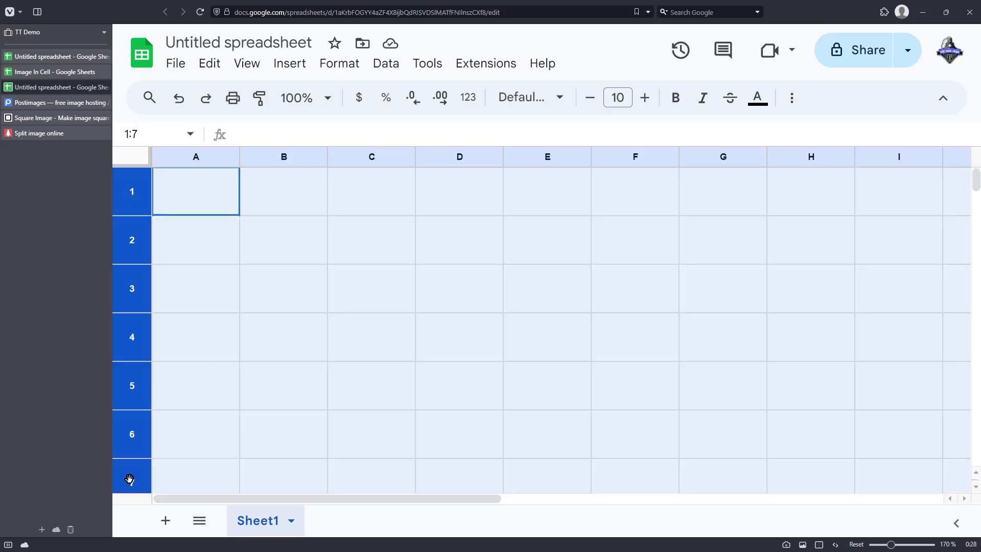
right_click(131, 204)
click(207, 381)
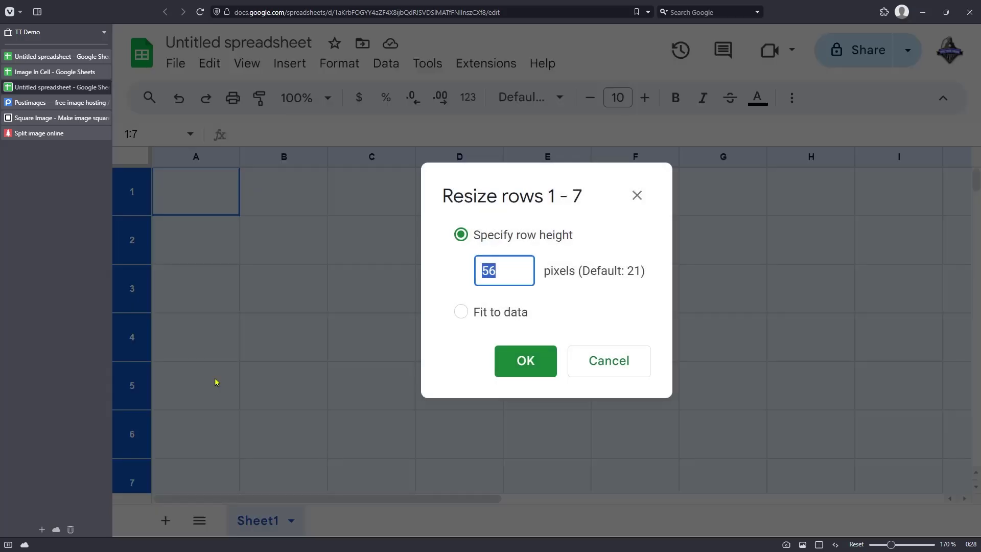
text(100)
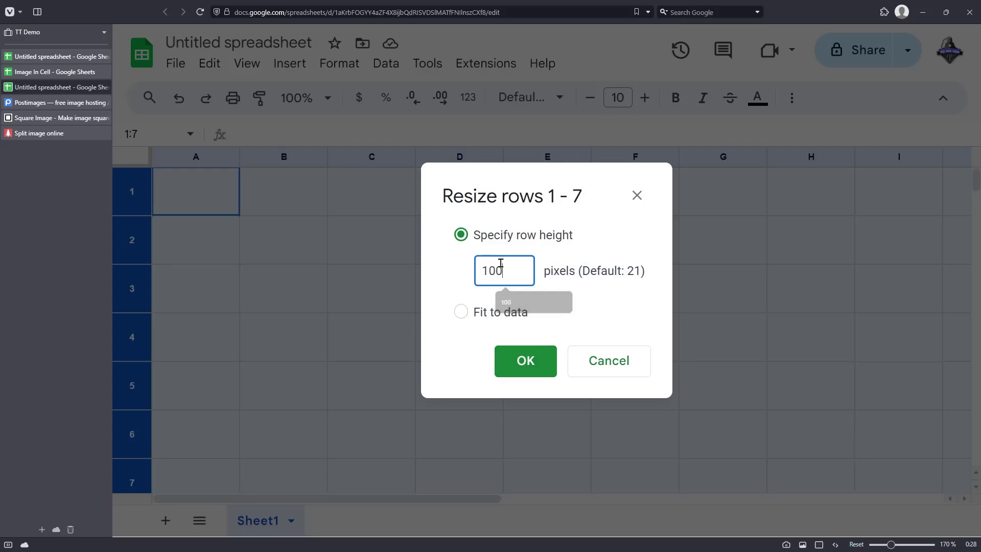
click(516, 366)
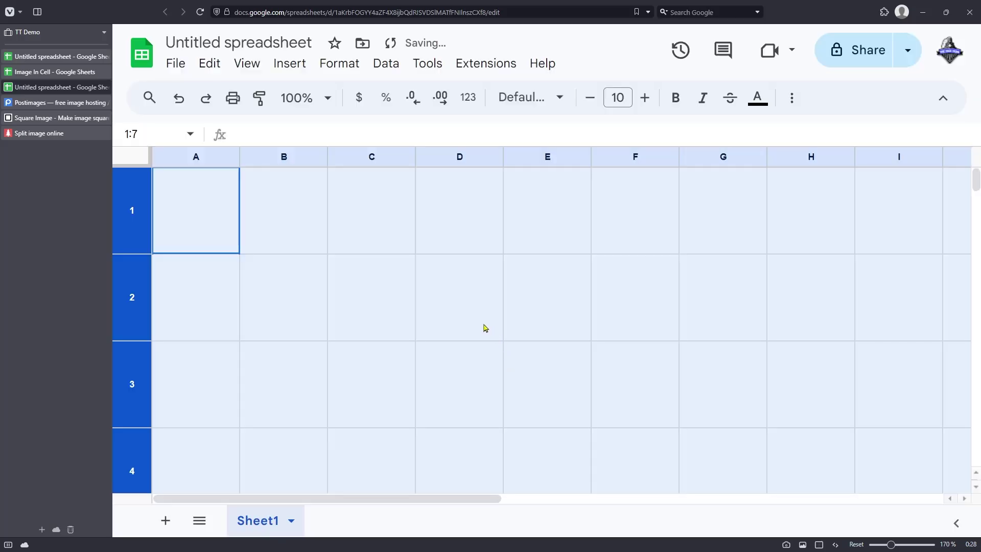
ctrl+scroll(486, 328, down, 3)
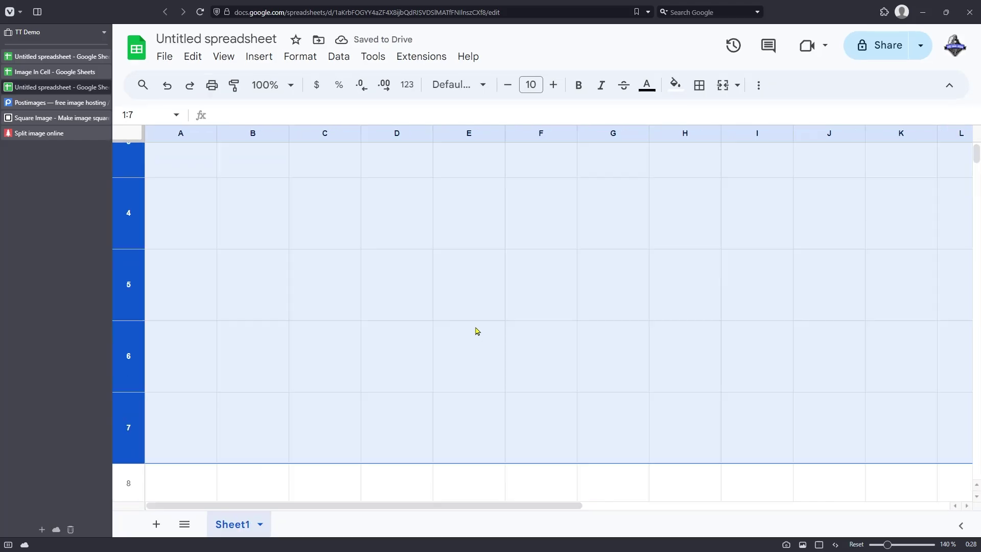
scroll(475, 331, up, 3)
click(198, 186)
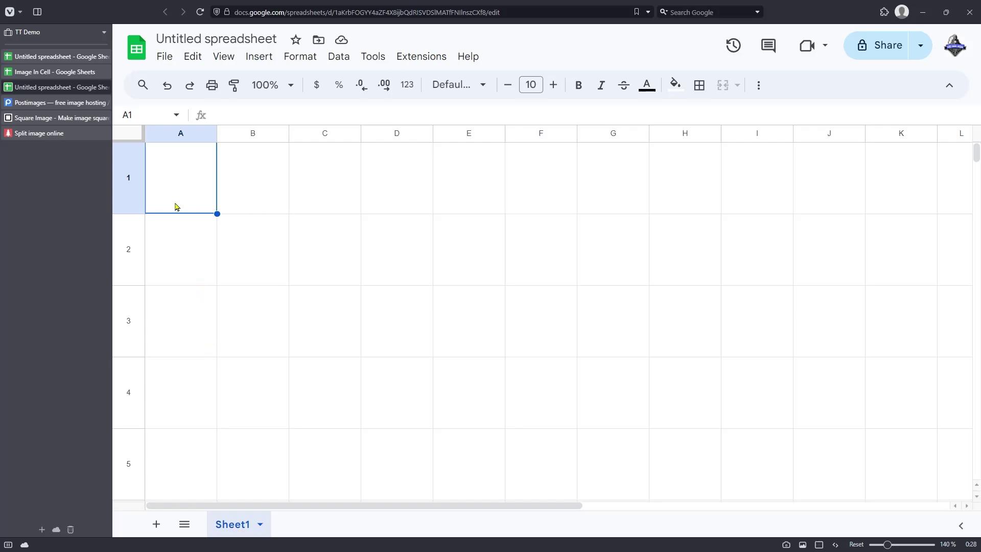
Enter 1, 2 and 3 in E1, F1 and G1.
click(445, 184)
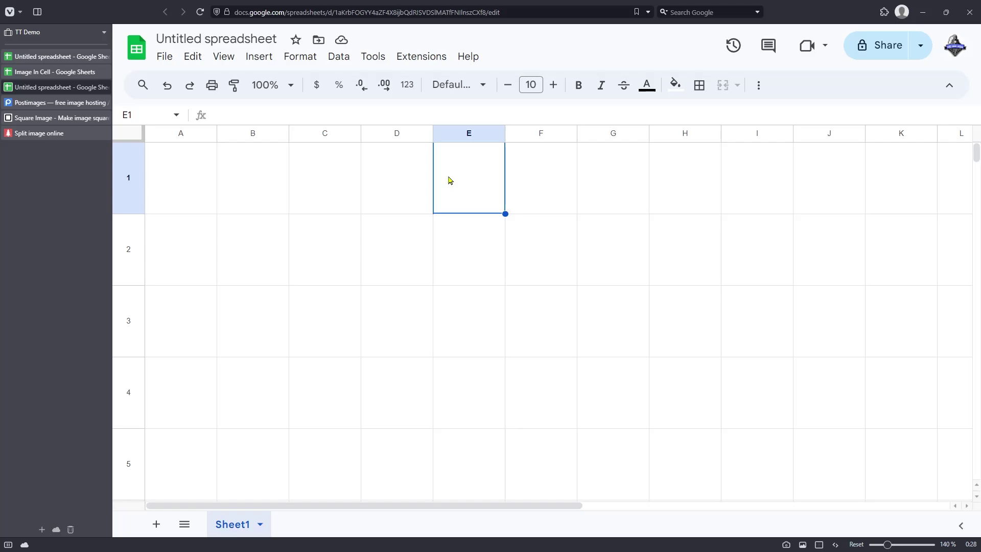
text(1)
key(Tab)
text(2)
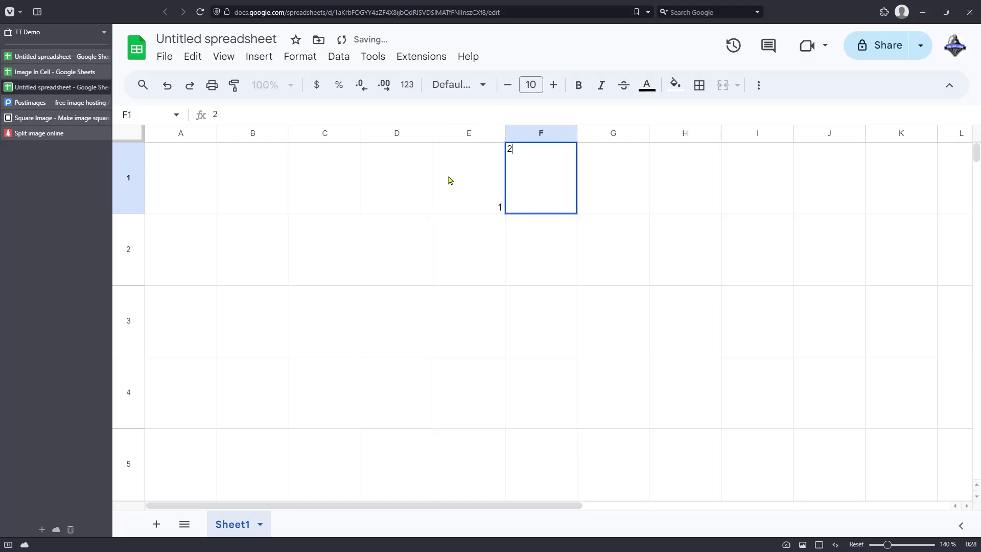
key(Tab)
text(3)
key(Return)
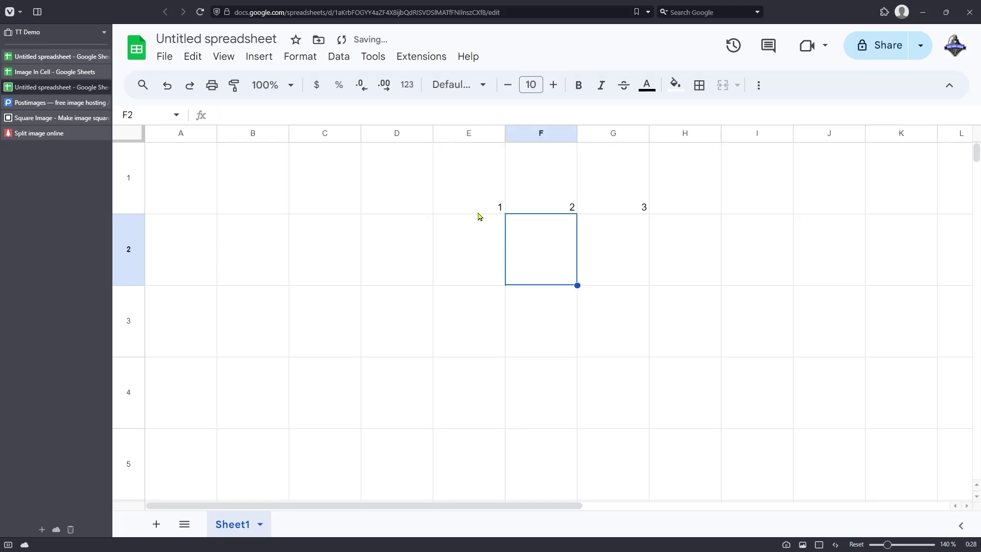
Centre the contents of E1:G3 horizontally and vertically (Middle).
drag(459, 180, 586, 329)
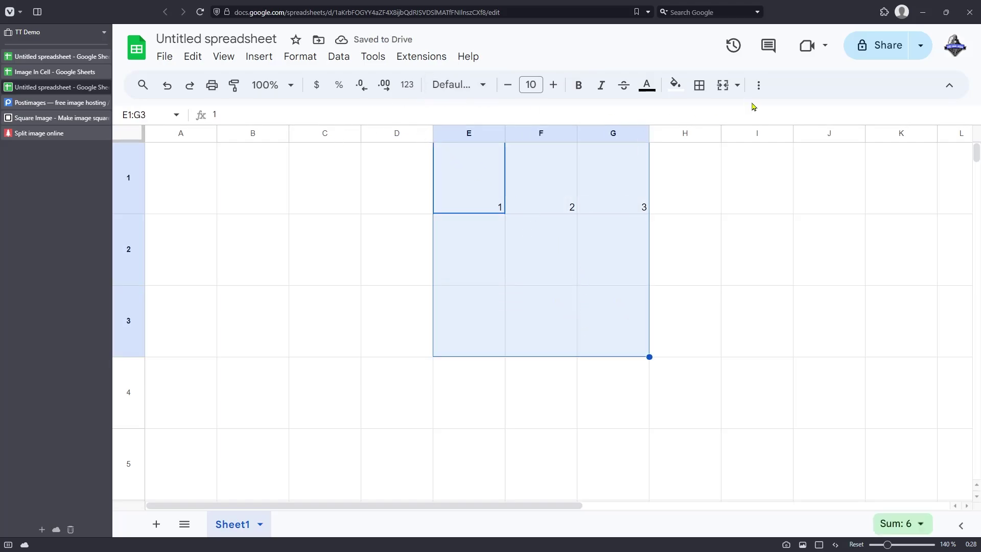
click(758, 84)
click(512, 115)
click(542, 139)
click(517, 113)
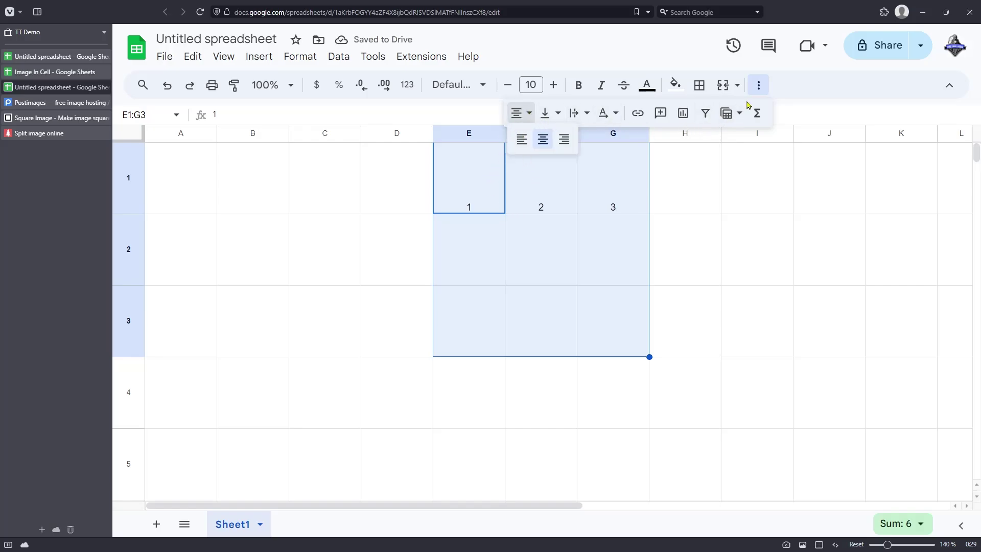
ctrl+scroll(685, 207, down, 2)
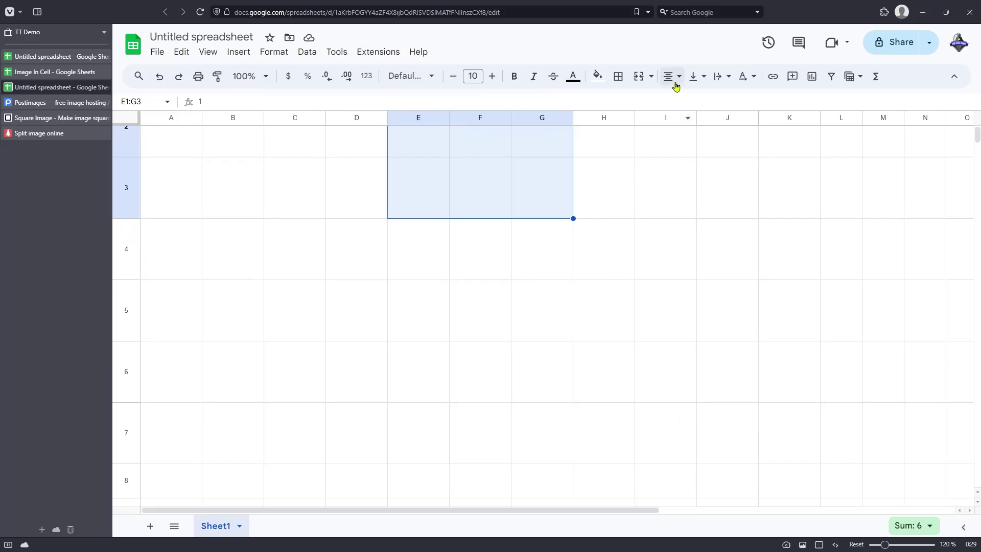
click(674, 80)
ctrl+scroll(477, 172, up, 2)
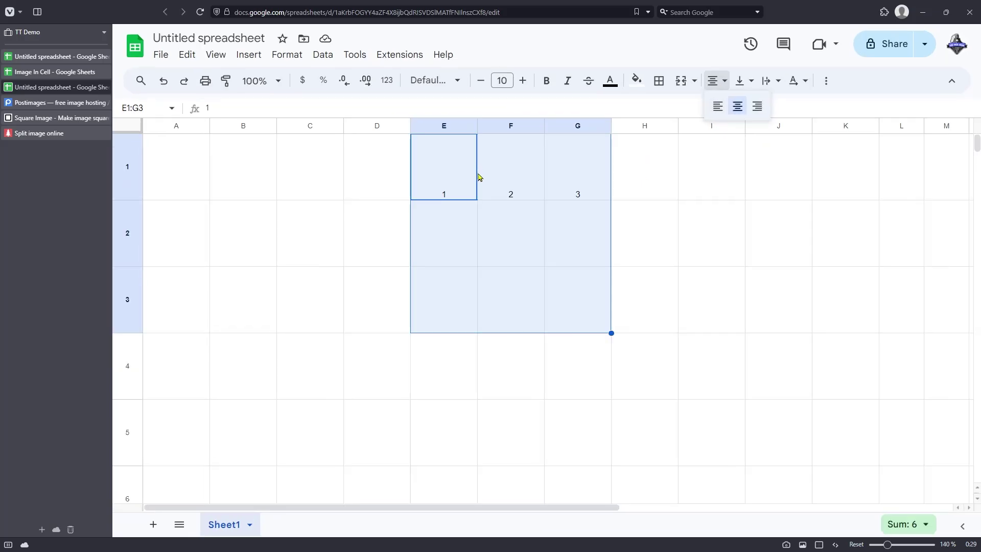
click(287, 54)
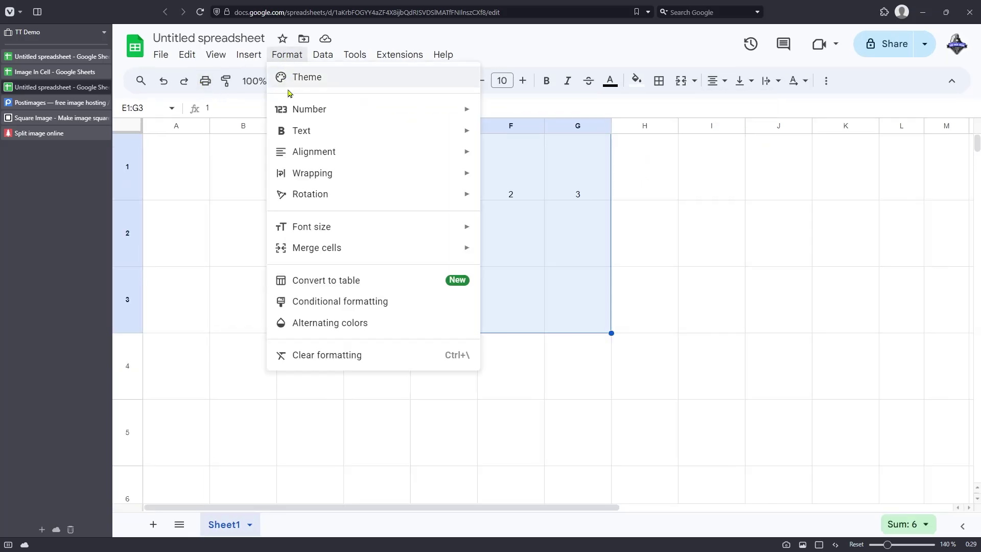
mouse_move(459, 153)
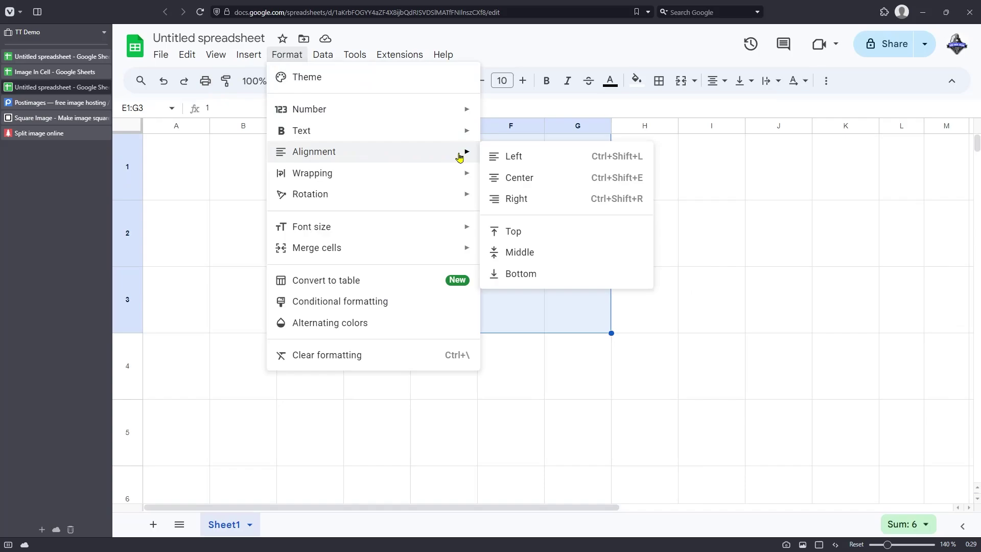
click(528, 251)
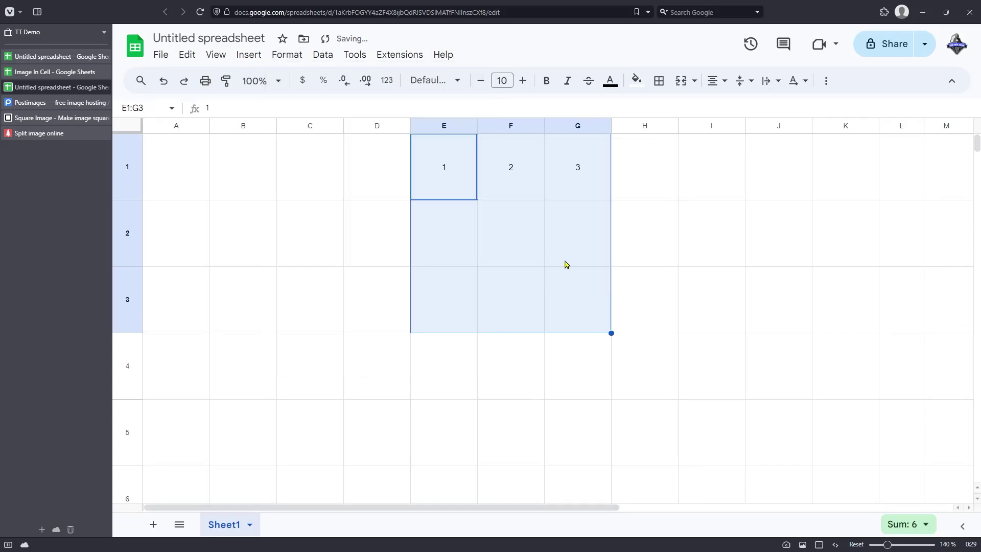
Make E1:G3 bold at font size 27 and check the formatted numbers.
click(546, 80)
click(523, 80)
click(523, 80)
click(522, 81)
click(522, 80)
click(523, 80)
click(522, 80)
click(523, 80)
click(523, 80)
click(523, 80)
click(523, 80)
click(490, 249)
click(443, 185)
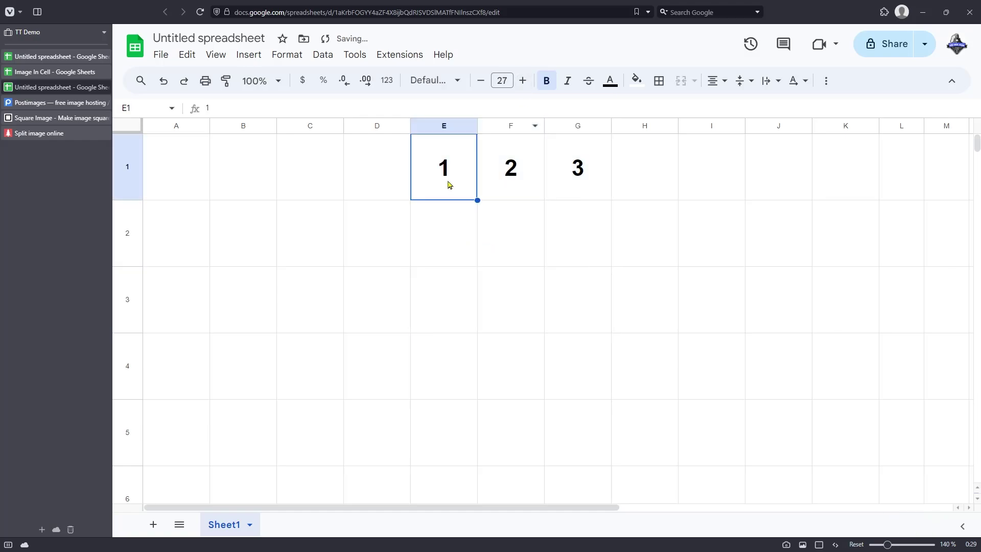
click(533, 184)
click(574, 174)
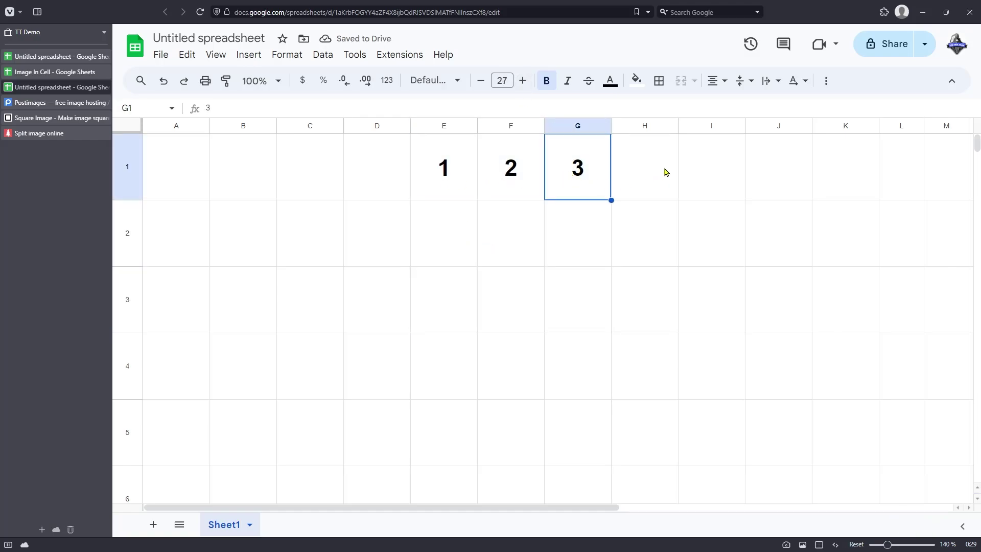
Select I1:K1, then click through the formatted numbers in E1, F1 and G1.
drag(712, 164, 838, 164)
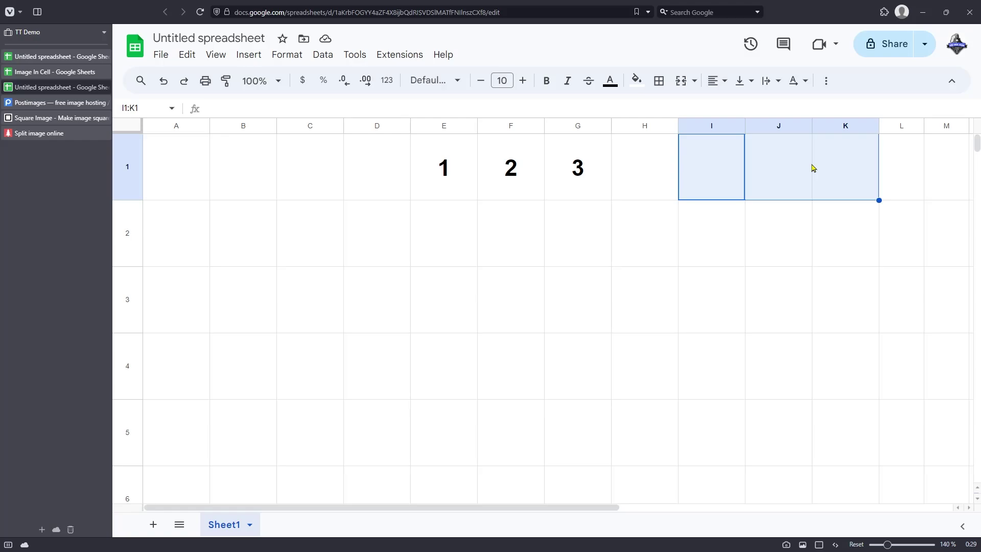
click(460, 178)
click(503, 186)
click(565, 181)
click(450, 175)
click(495, 175)
click(579, 178)
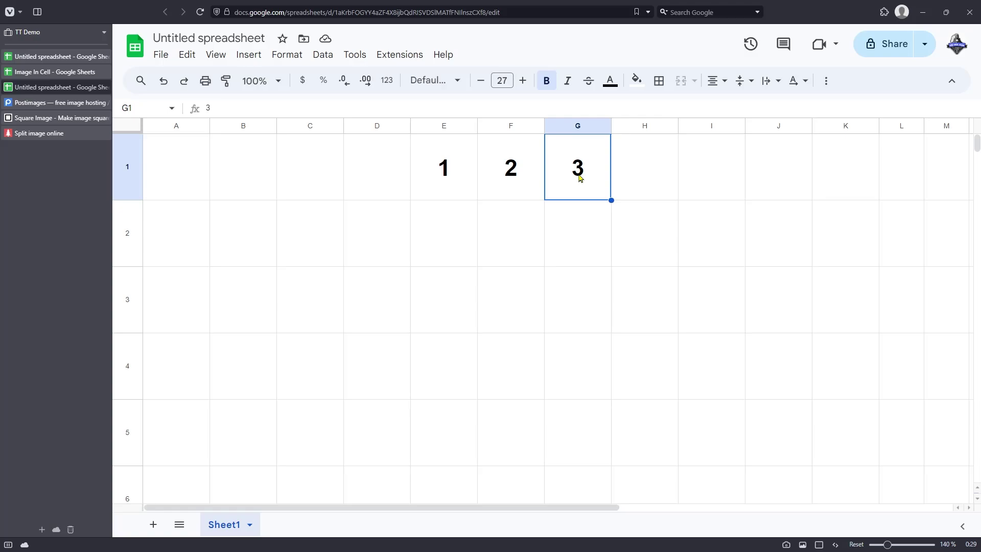
Enter red, blue and green in E2, F2 and G2.
click(438, 256)
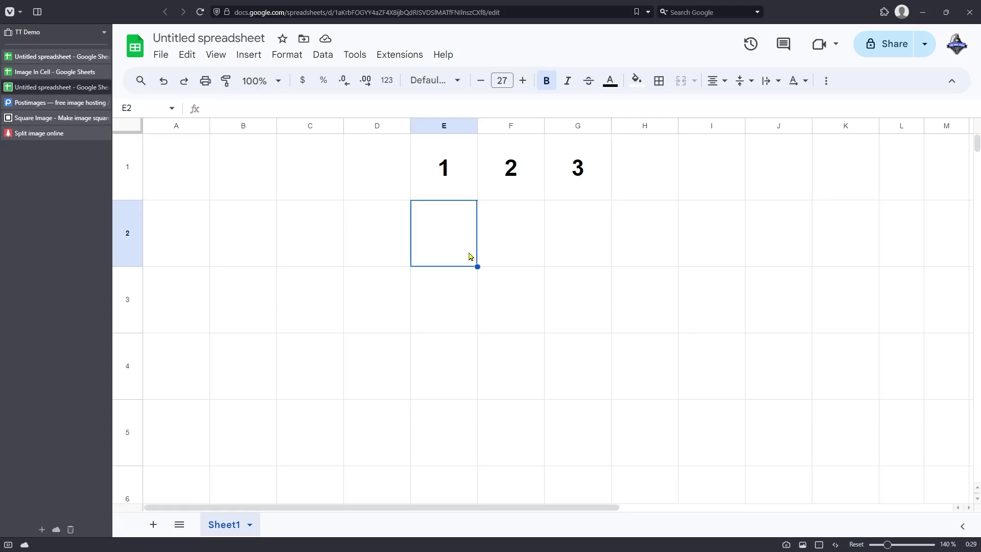
text(red)
click(520, 255)
text(blue)
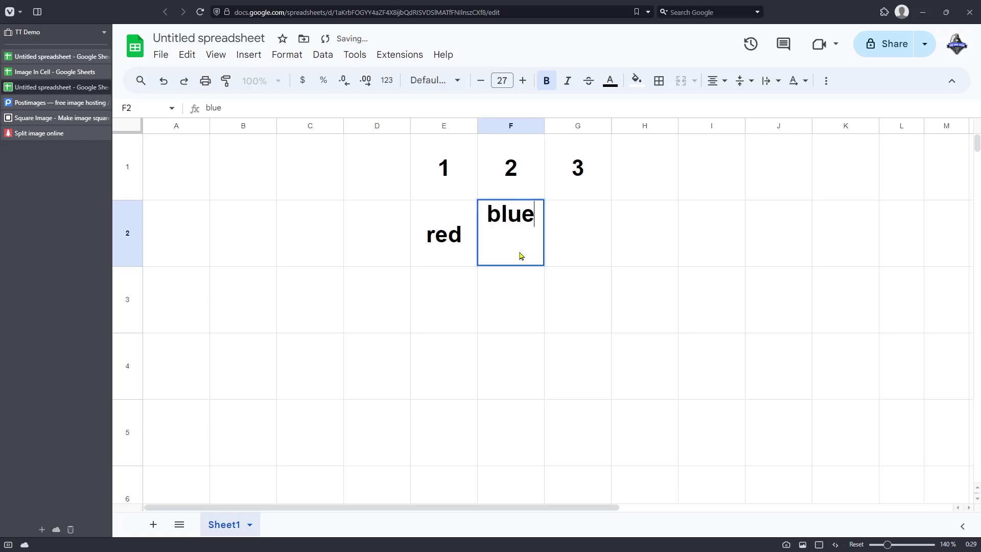
key(Tab)
text(green)
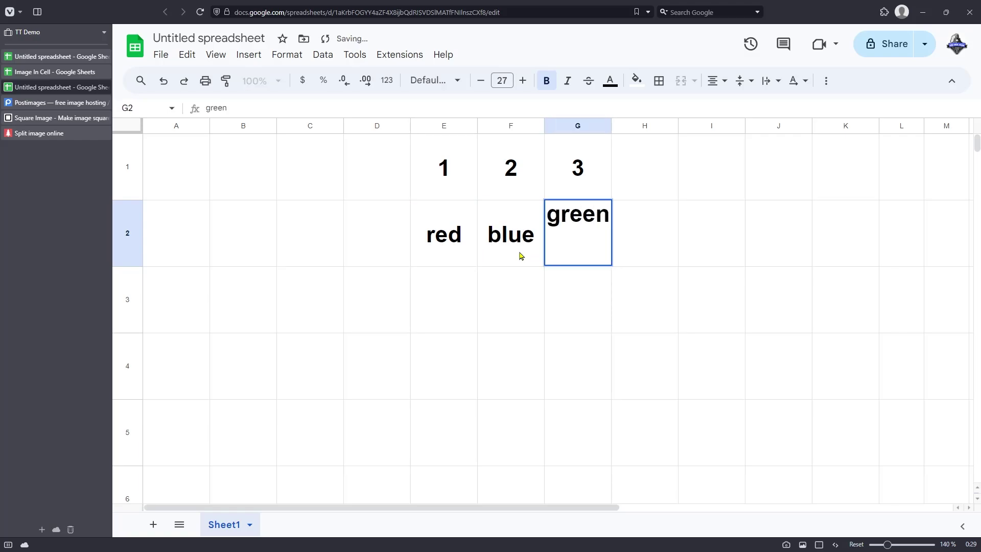
click(463, 285)
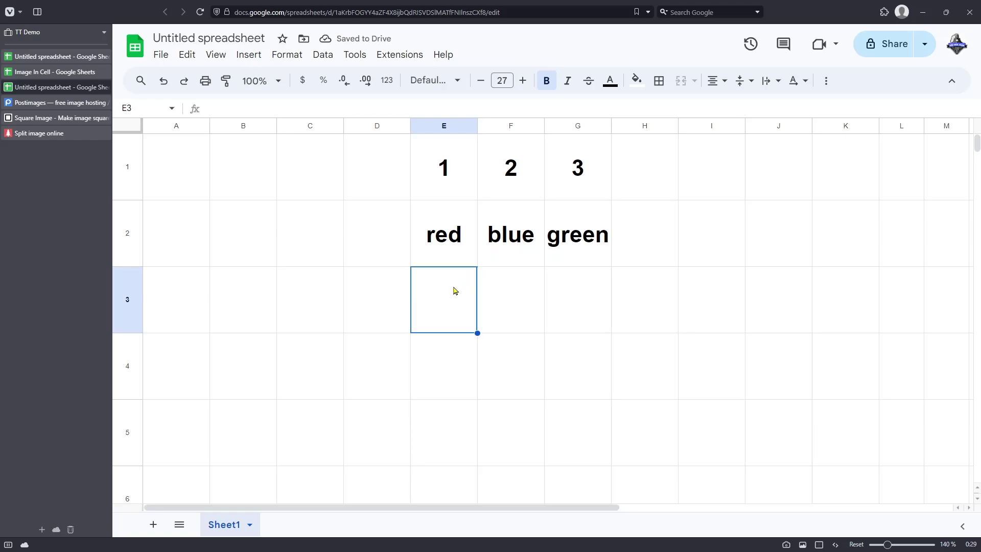
Enter 7, 8 and 9 in E3, F3 and G3.
text(7)
key(Tab)
text(8)
key(Tab)
text(9)
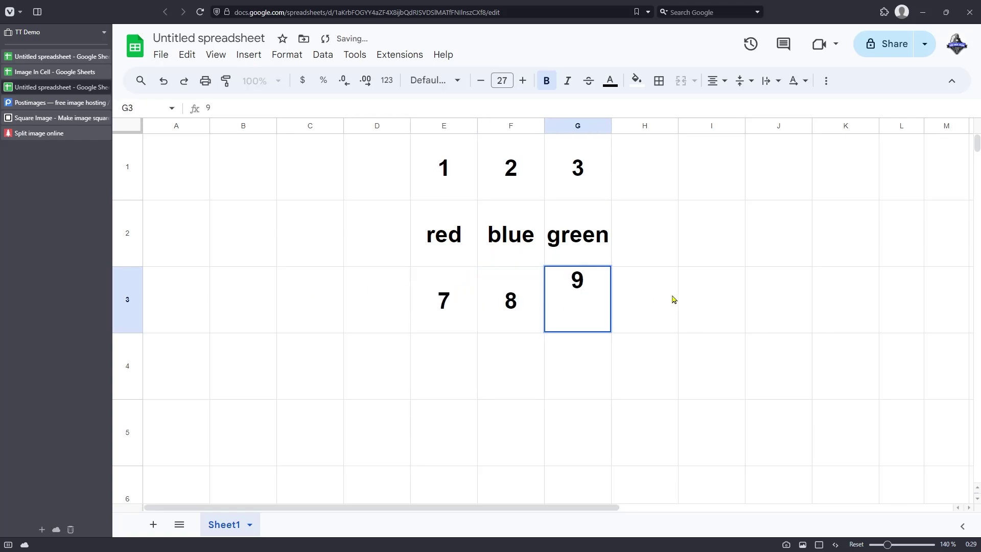
click(683, 298)
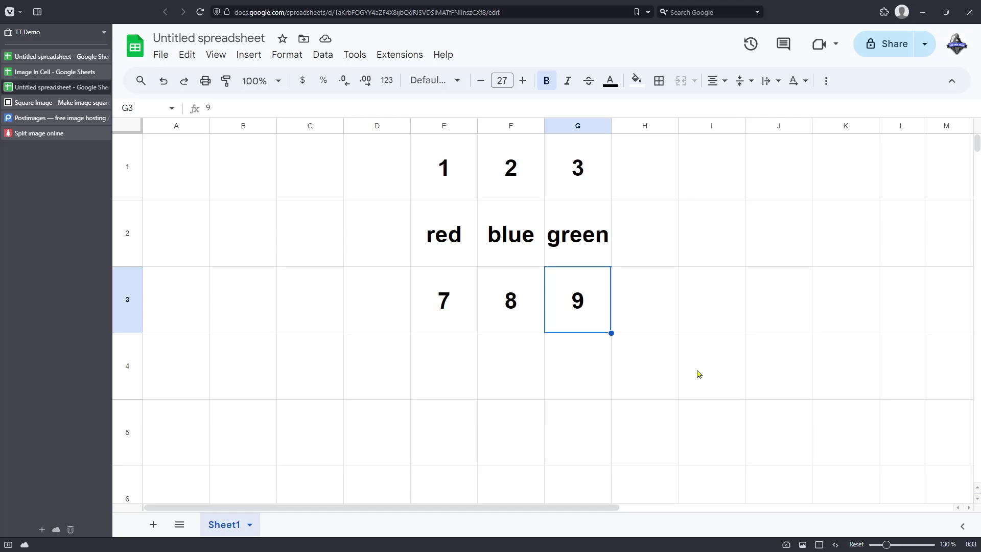
Load the-imagination-place-landscape-07.png into the Square Image converter site.
click(30, 104)
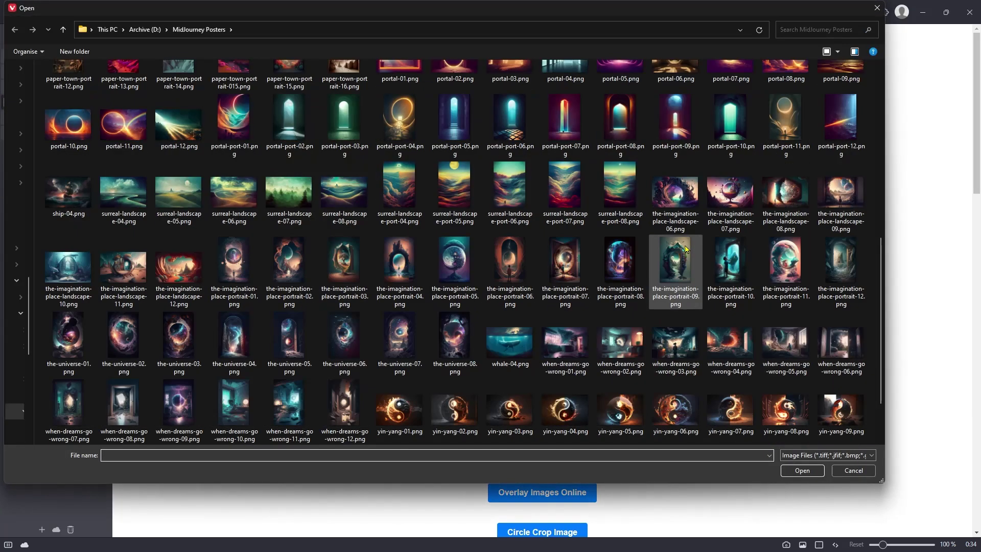
double_click(726, 193)
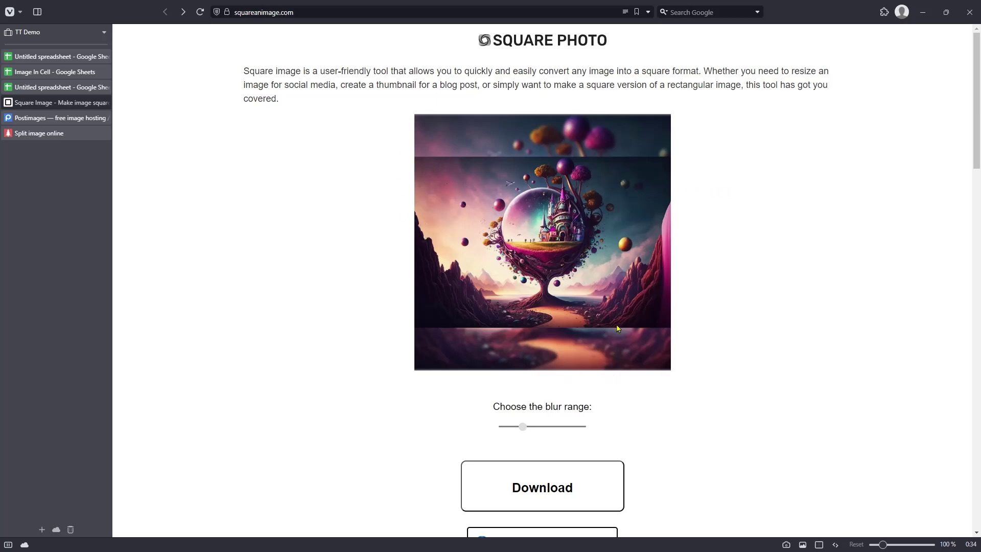
Square-crop the fantasy picture around the floating castle bubble and download the result.
scroll(726, 286, down, 5)
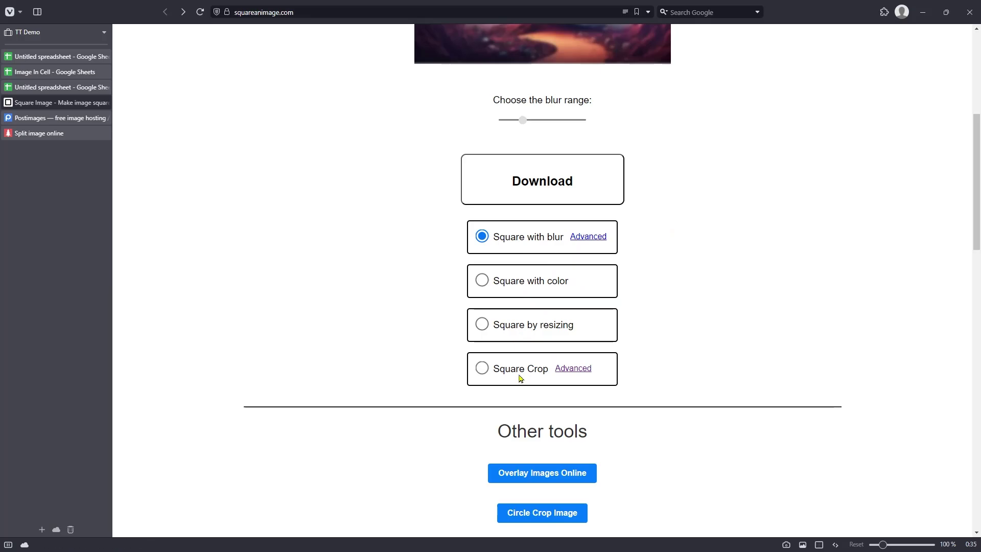
click(482, 369)
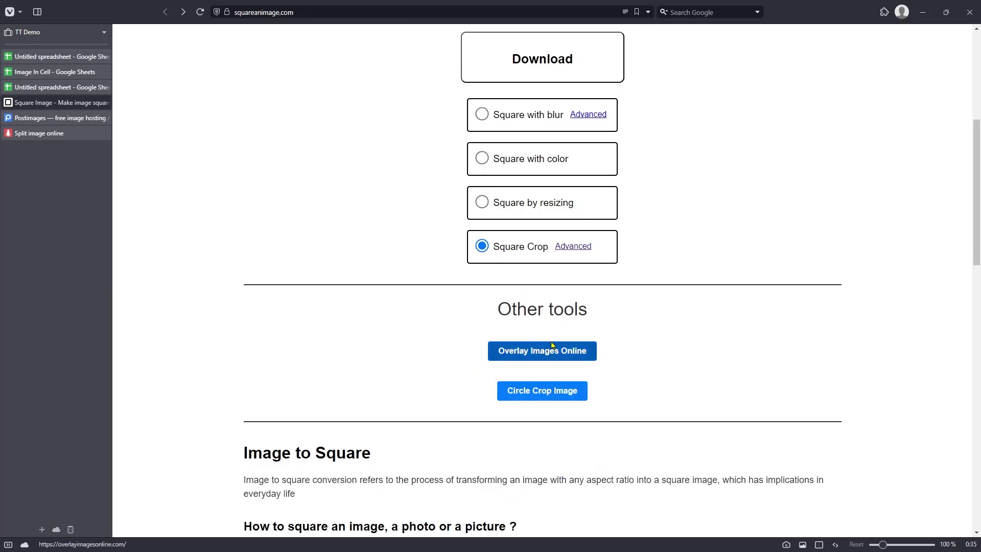
scroll(738, 247, up, 6)
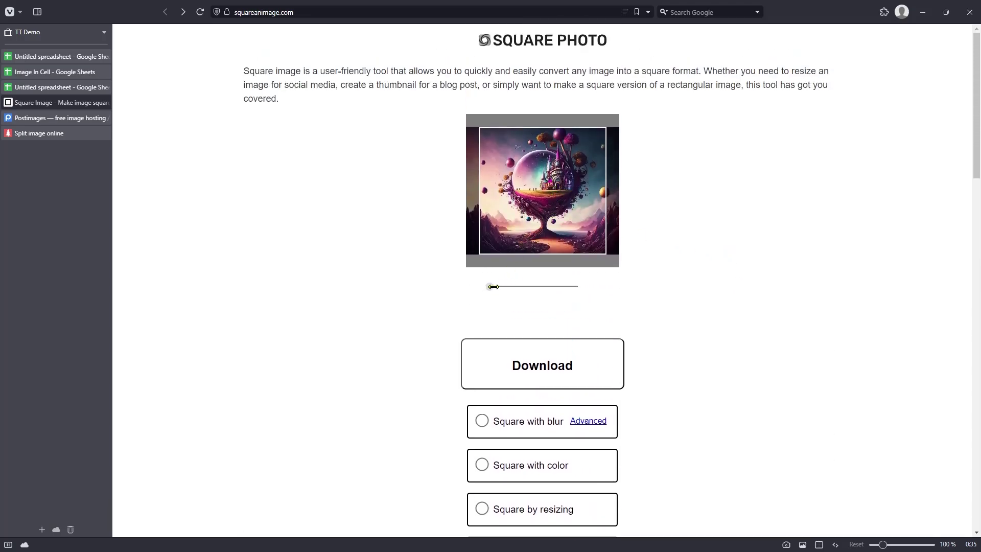
mouse_move(490, 286)
mouse_down()
mouse_move(516, 287)
mouse_move(503, 287)
mouse_up()
mouse_move(568, 203)
mouse_down()
mouse_move(550, 218)
mouse_move(569, 220)
mouse_up()
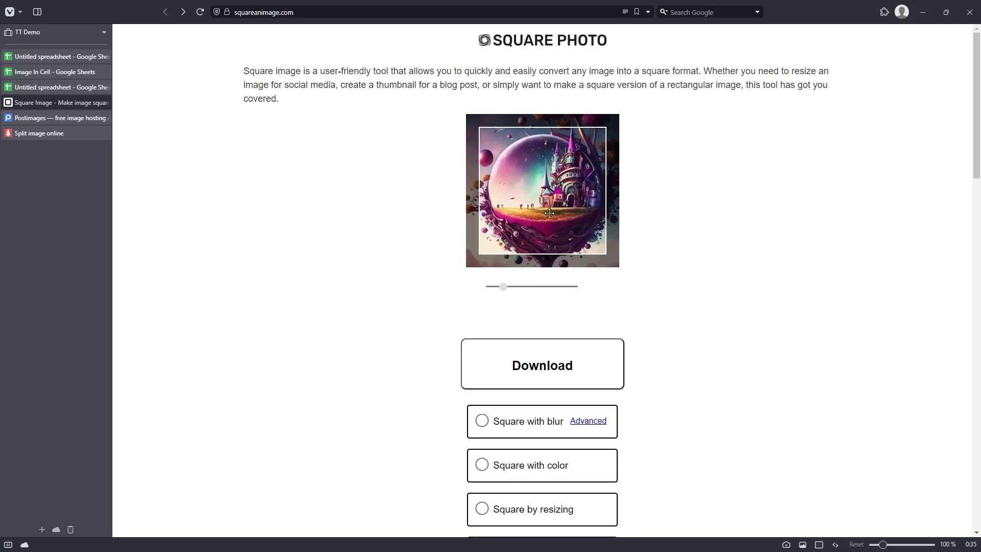
drag(549, 211, 570, 213)
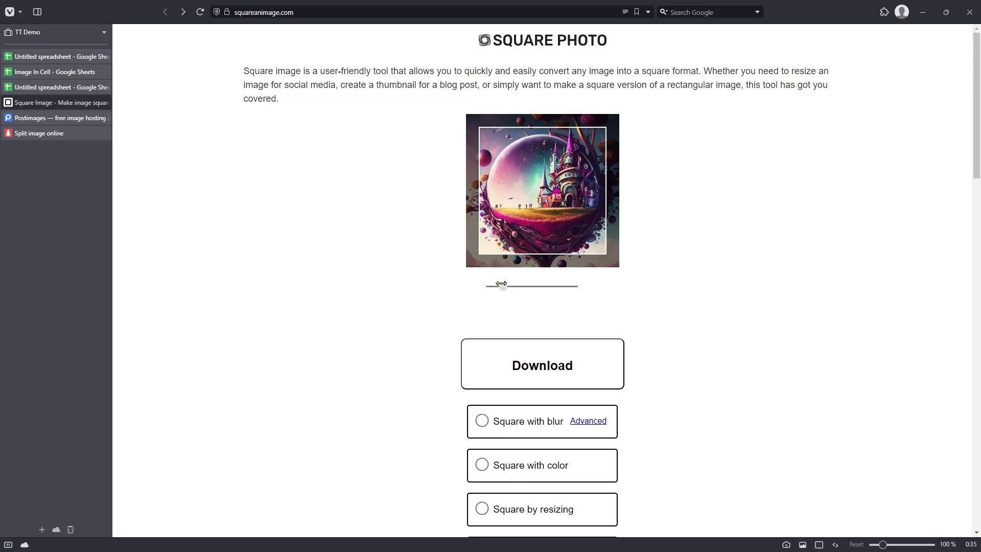
drag(501, 284, 498, 285)
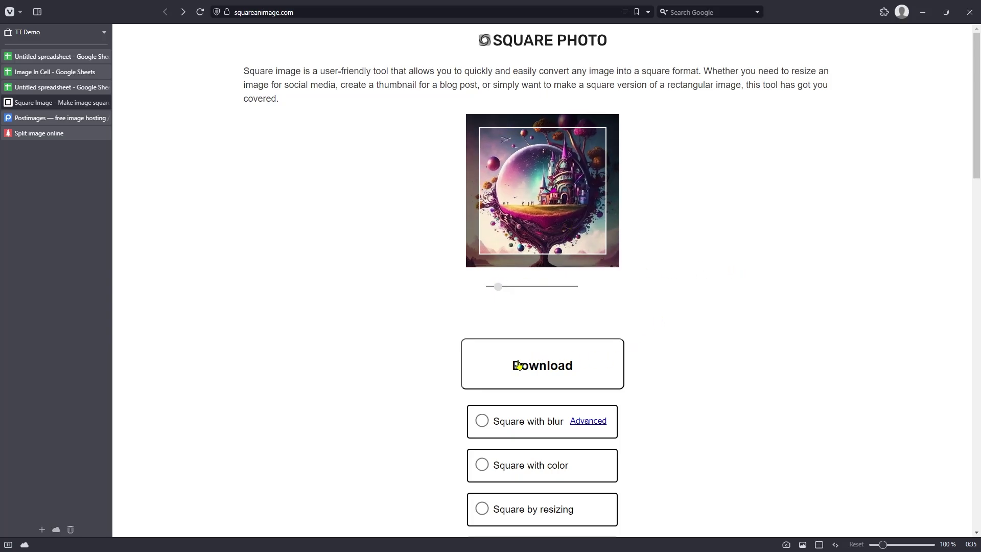
click(513, 364)
Load the downloaded square castle image into PineTools Split Image.
click(50, 134)
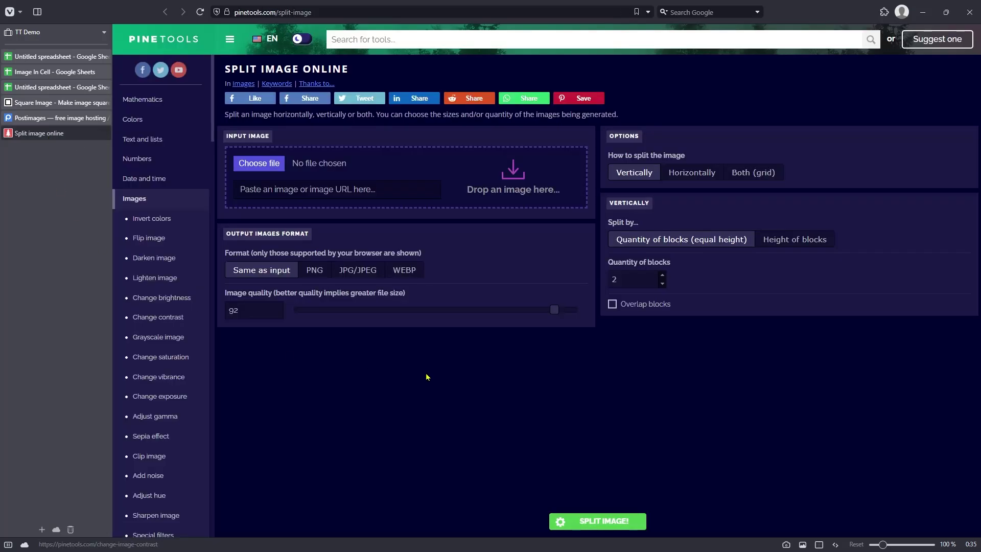
key(ctrl+v)
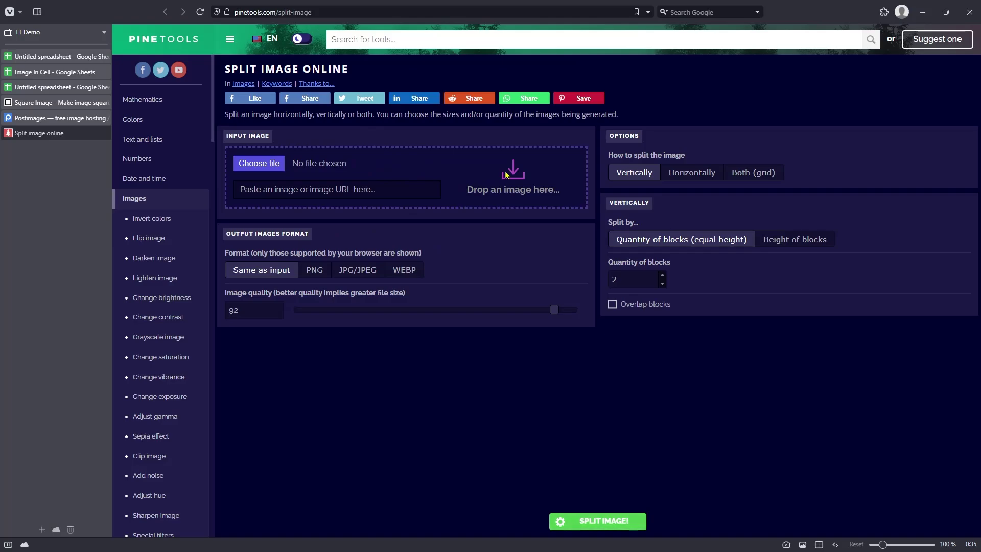
drag(931, 220, 519, 199)
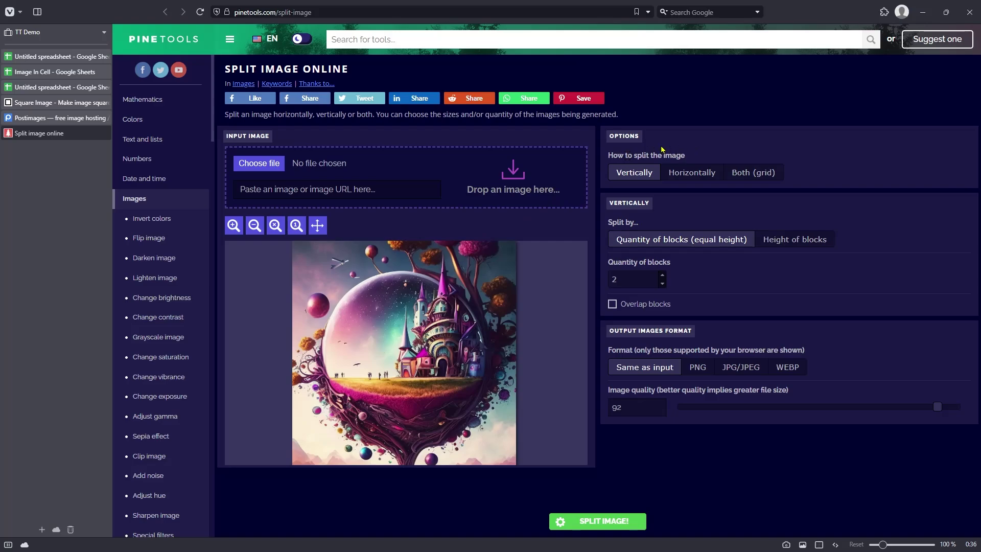
Switch the split mode to Both (grid) and set the block quantities to 3.
click(751, 173)
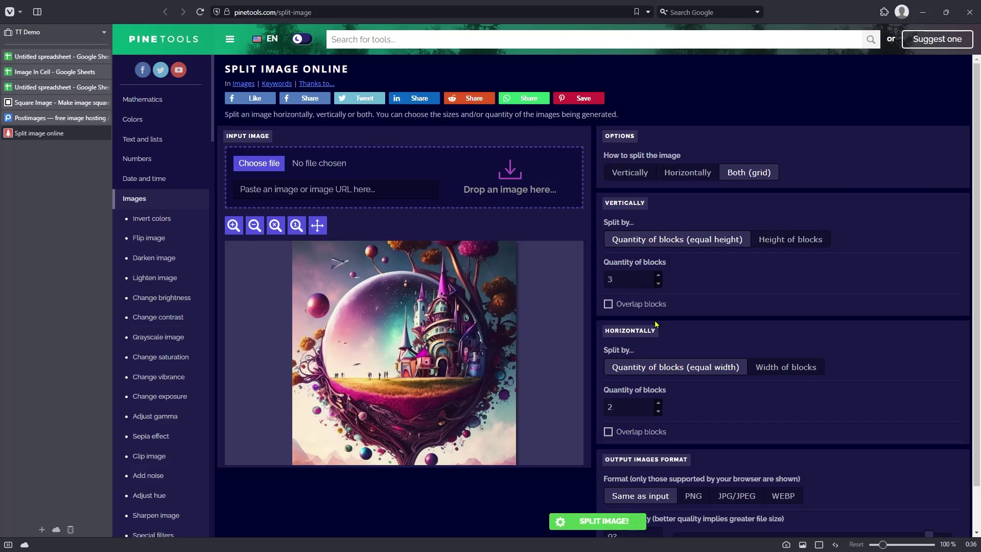
click(658, 403)
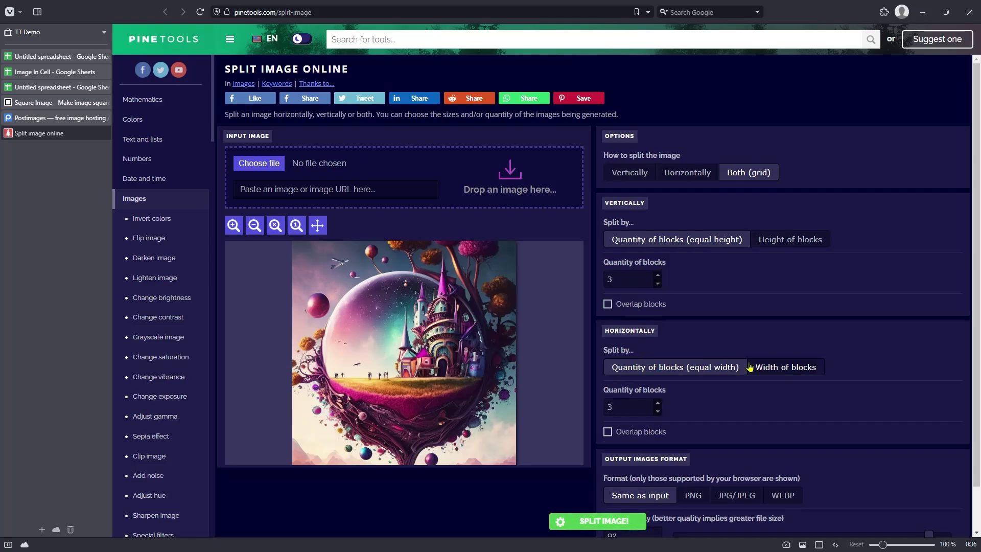
scroll(755, 358, down, 1)
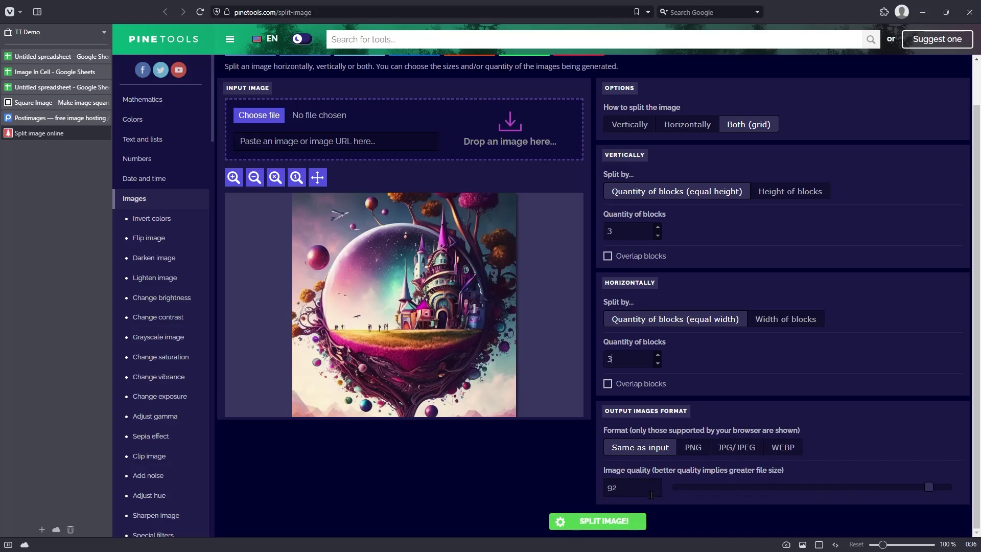
Split the castle picture into nine tiles, download them as a zip, and open the tiles folder.
click(606, 522)
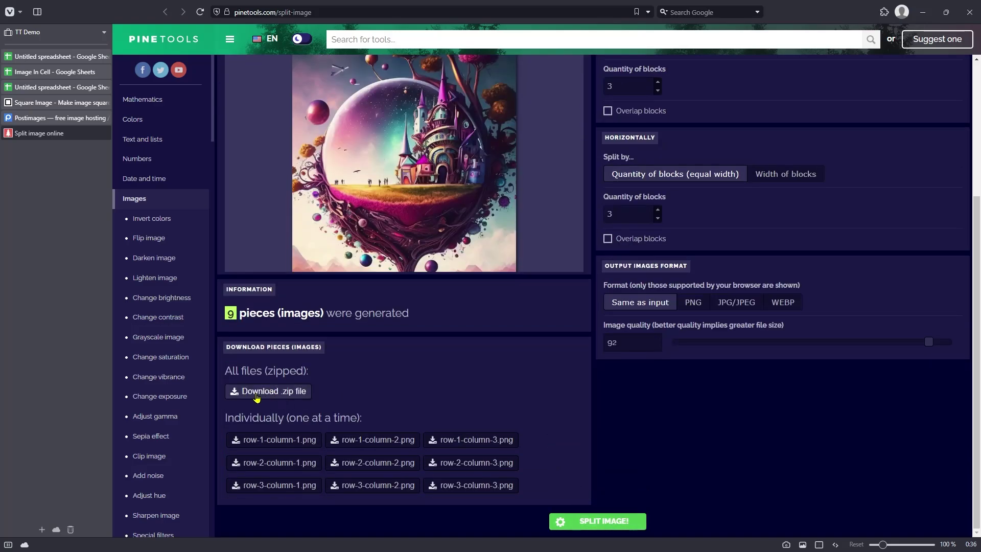
click(276, 395)
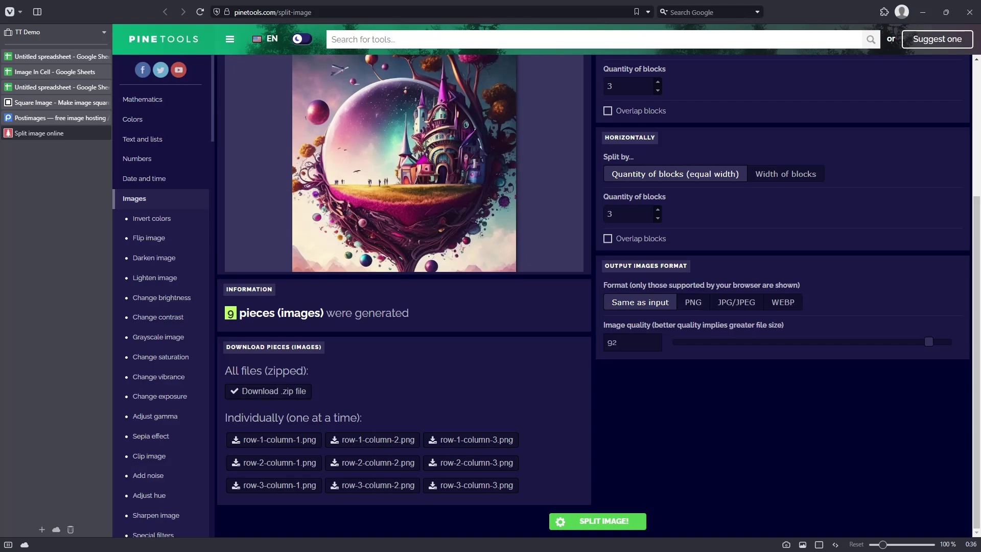
drag(912, 104, 674, 86)
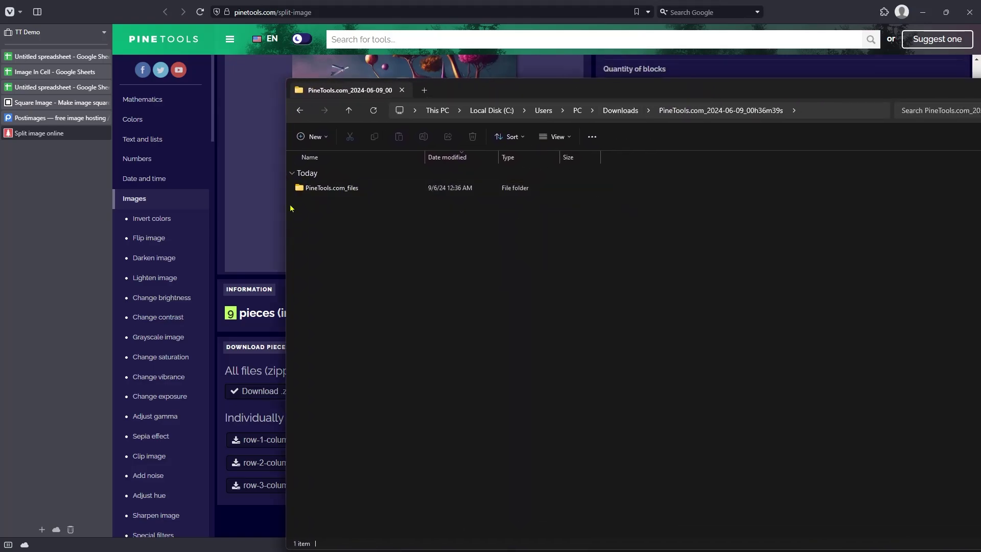
double_click(326, 188)
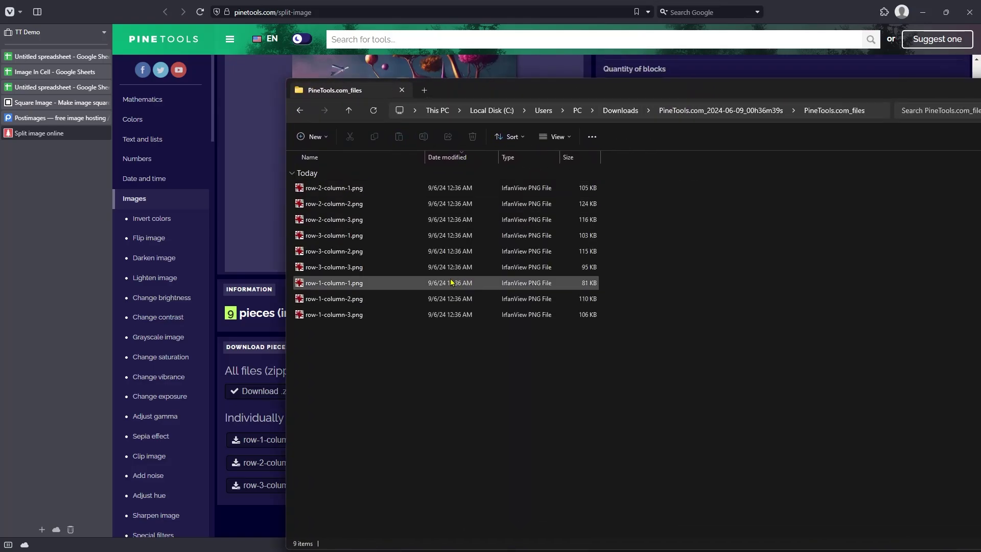
Preview the nine tiles as extra-large icons in a maximized folder window, then restore it.
ctrl+scroll(443, 278, up, 3)
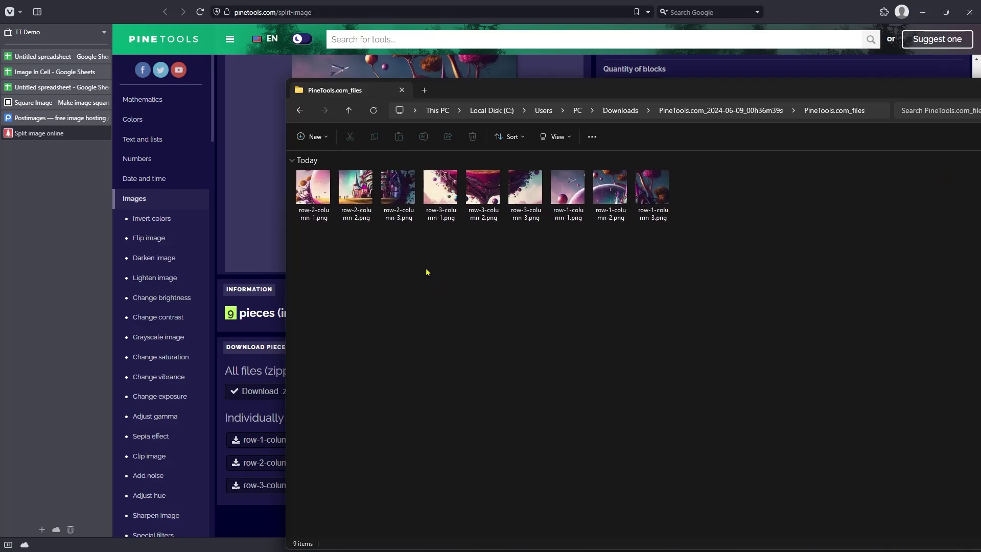
ctrl+scroll(428, 272, up, 5)
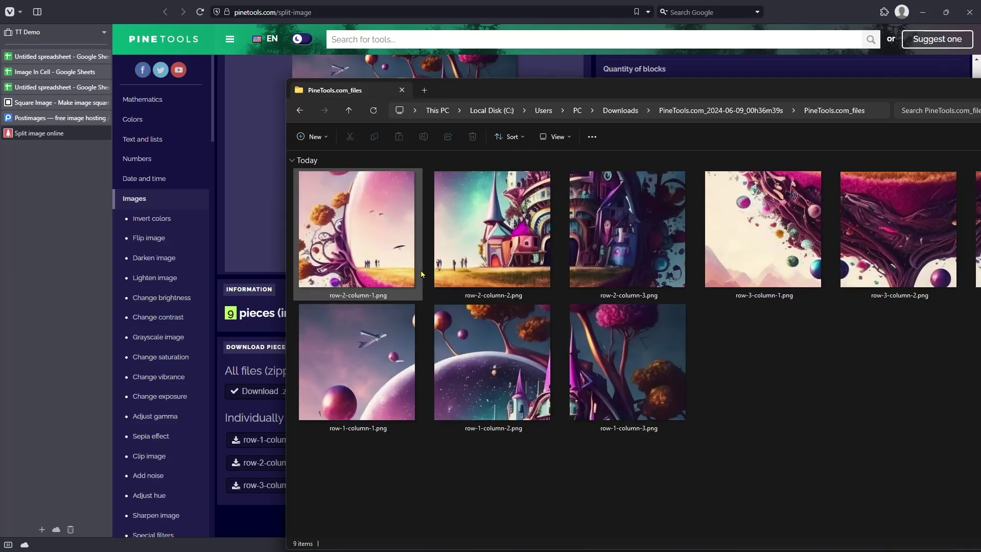
ctrl+scroll(422, 274, up, 1)
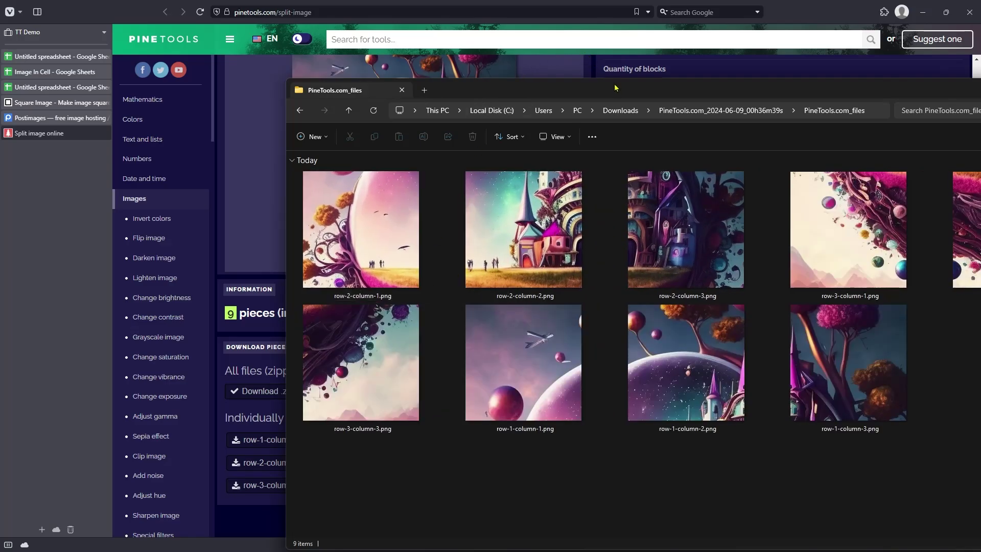
key(super+Up)
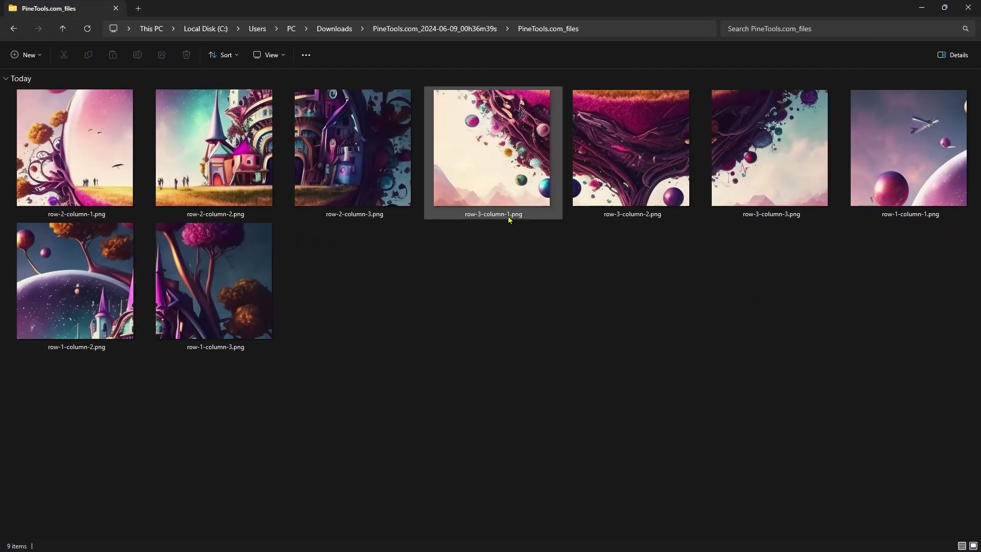
double_click(683, 5)
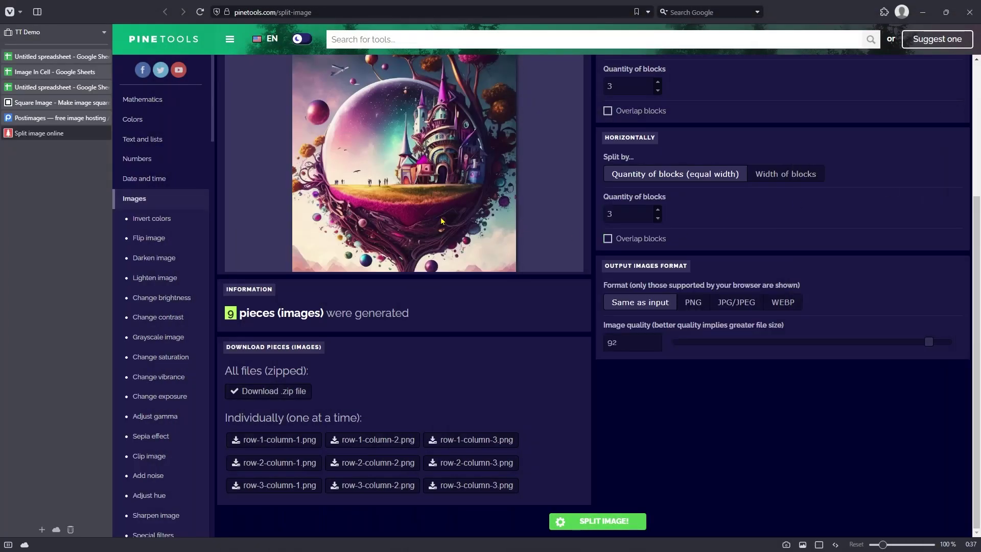
Upload row-1-column-1.png to Postimages and copy its direct image link.
click(48, 118)
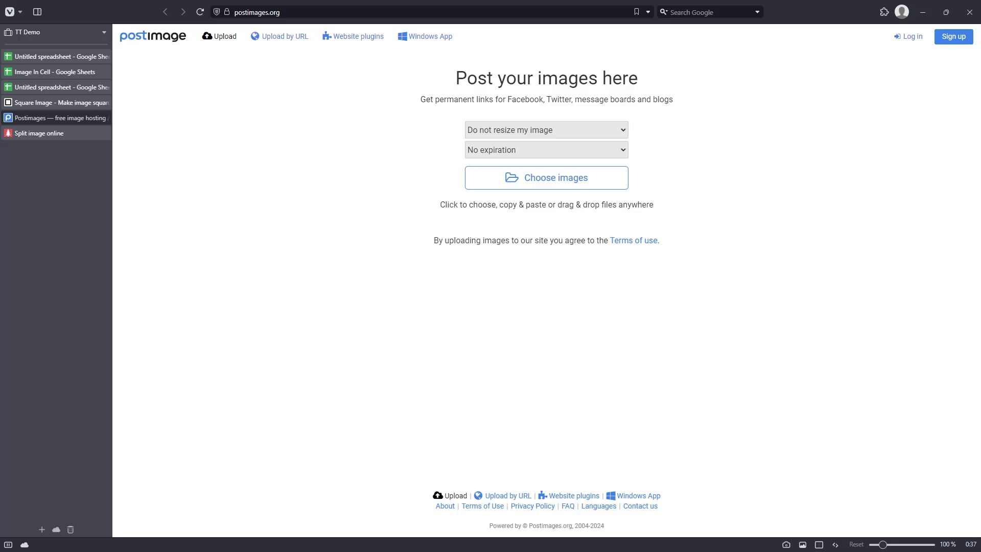
drag(980, 240, 621, 198)
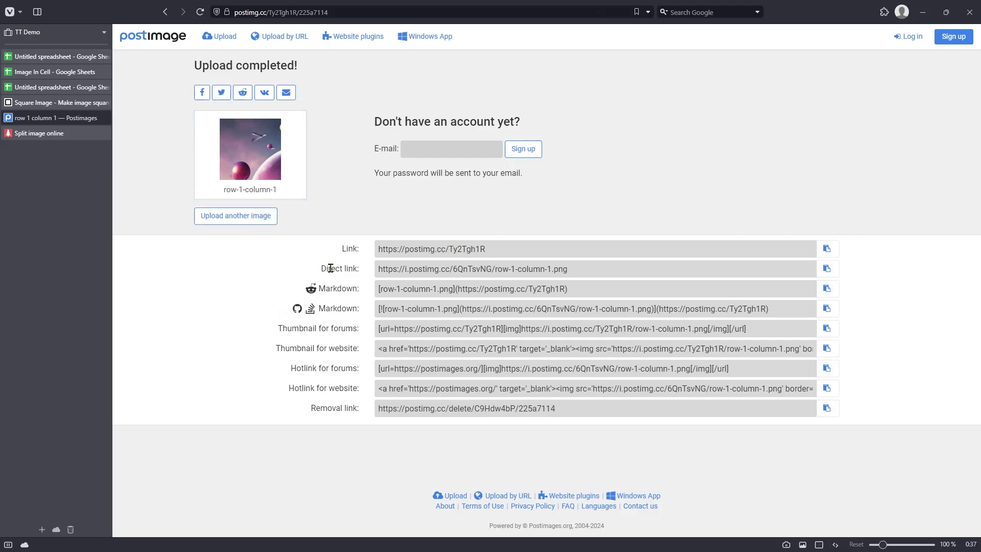
drag(331, 268, 362, 278)
click(338, 269)
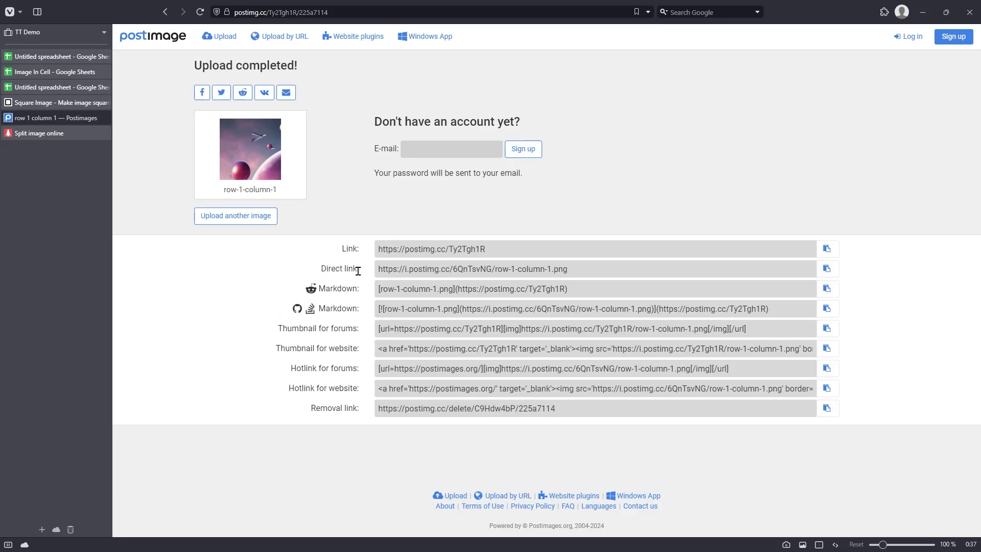
click(572, 270)
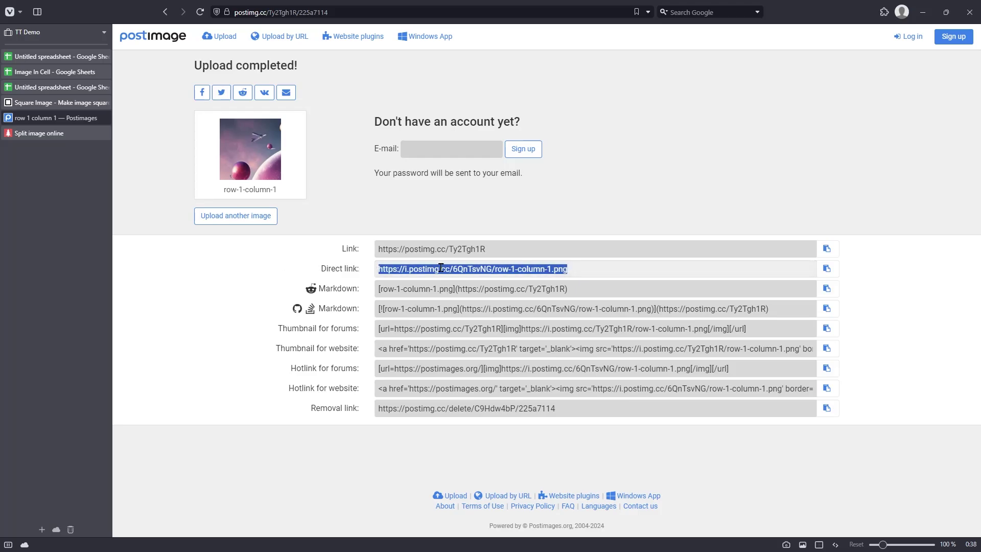
click(827, 269)
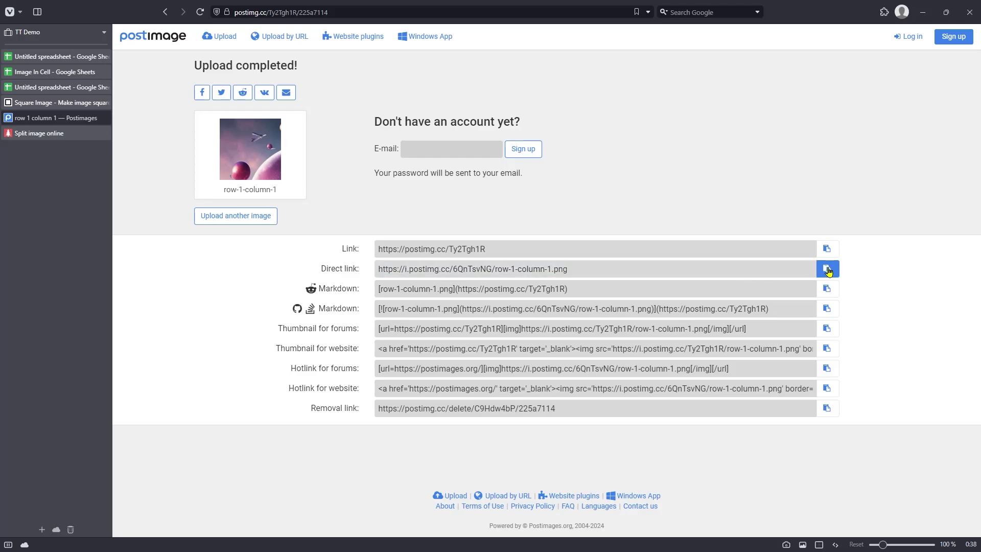
click(828, 271)
Enter =image("<row-1-column-1 direct link>",1) in cell A1.
click(42, 88)
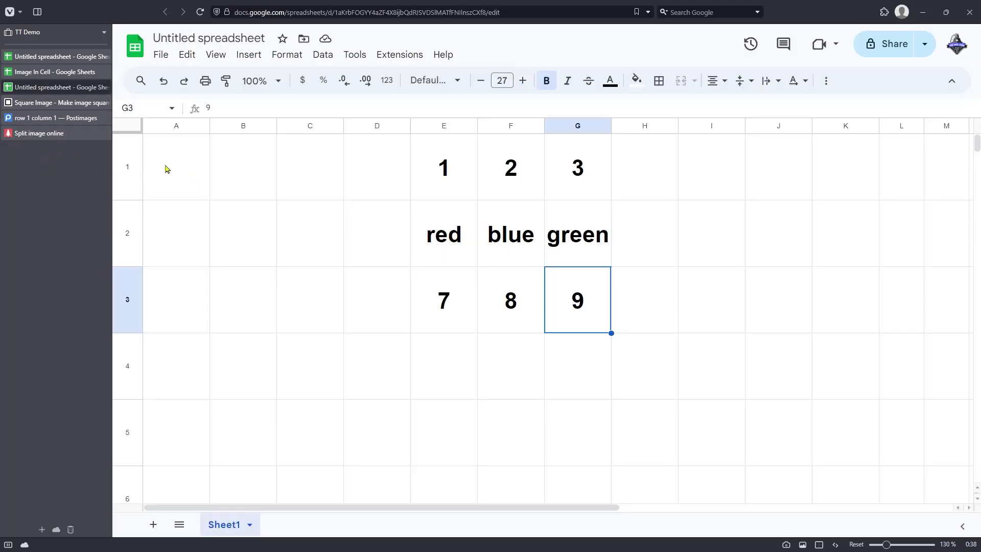
click(165, 169)
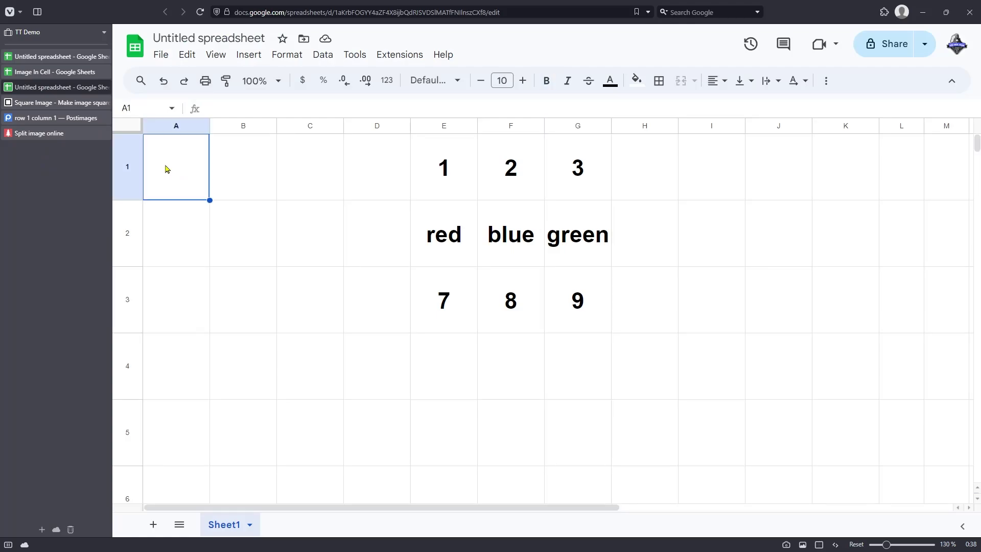
click(243, 109)
text(=image(")
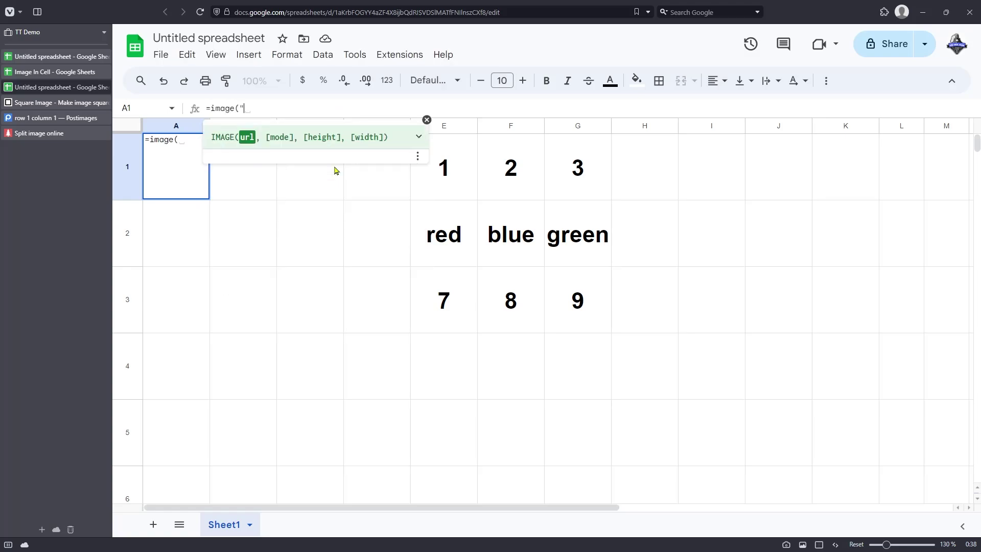
key(ctrl+v)
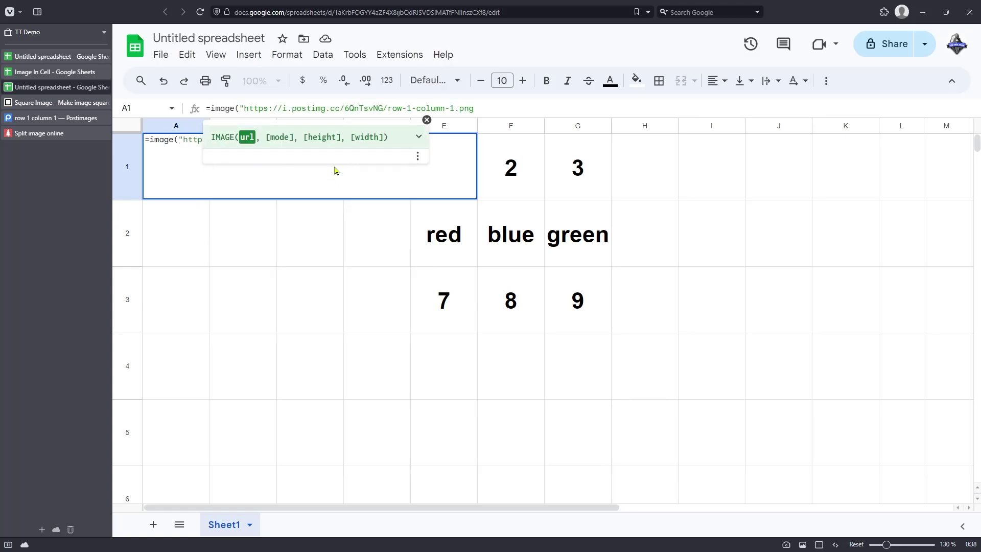
text(",1)
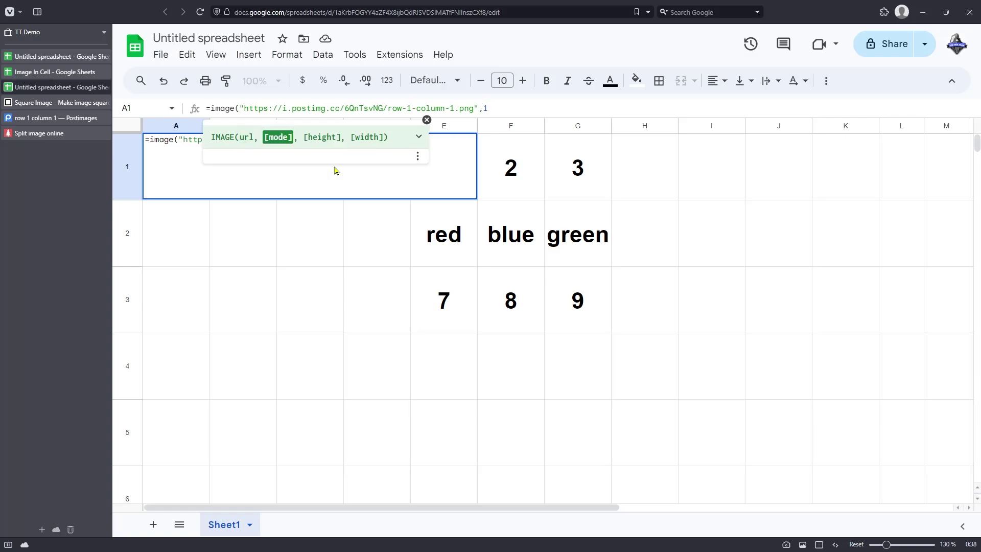
text())
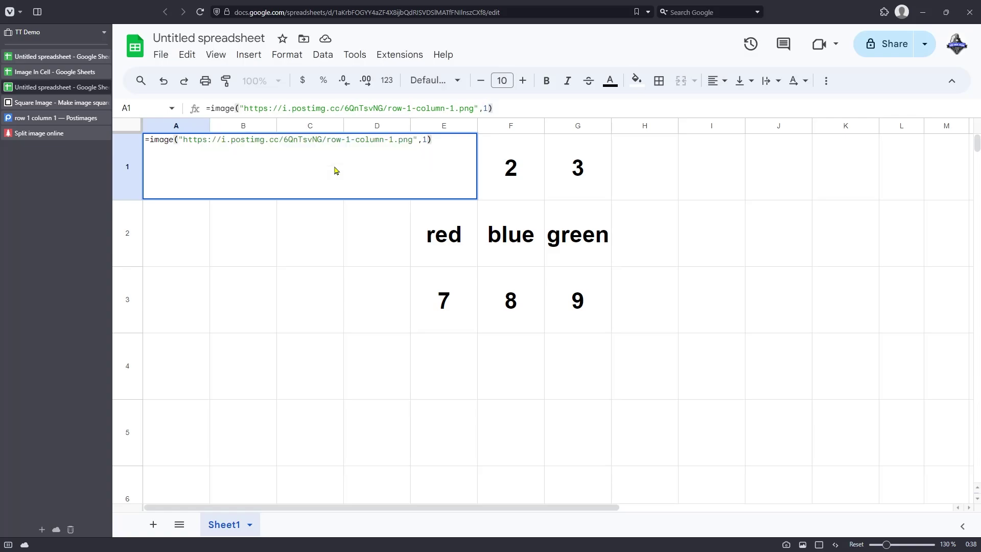
key(Return)
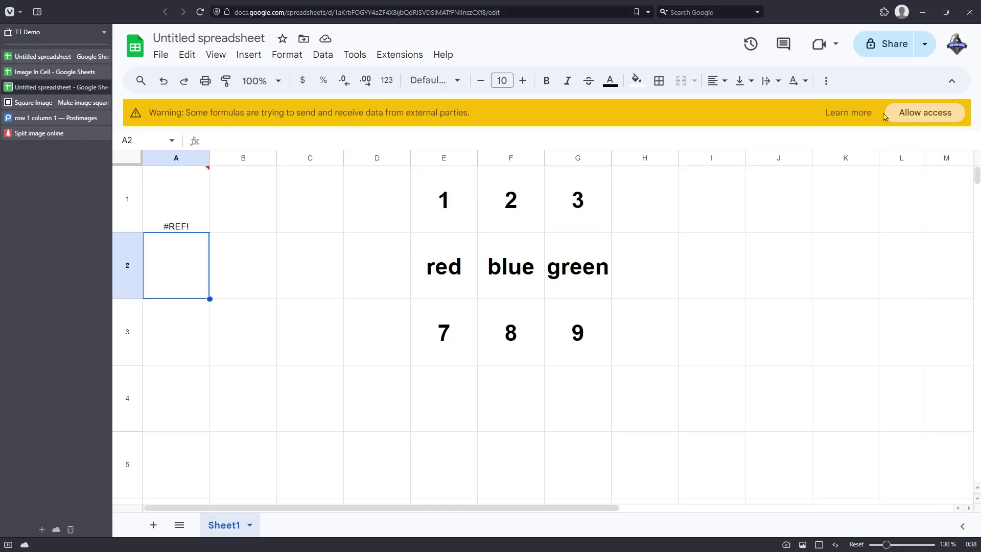
Allow external access so A1 shows the castle tile, then delete the test formula from A1.
click(928, 117)
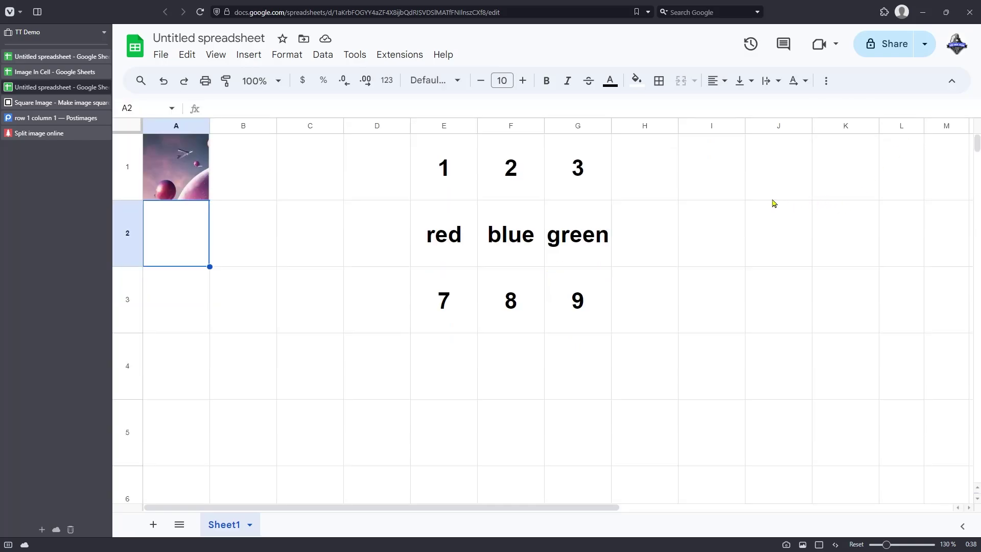
click(230, 169)
click(198, 165)
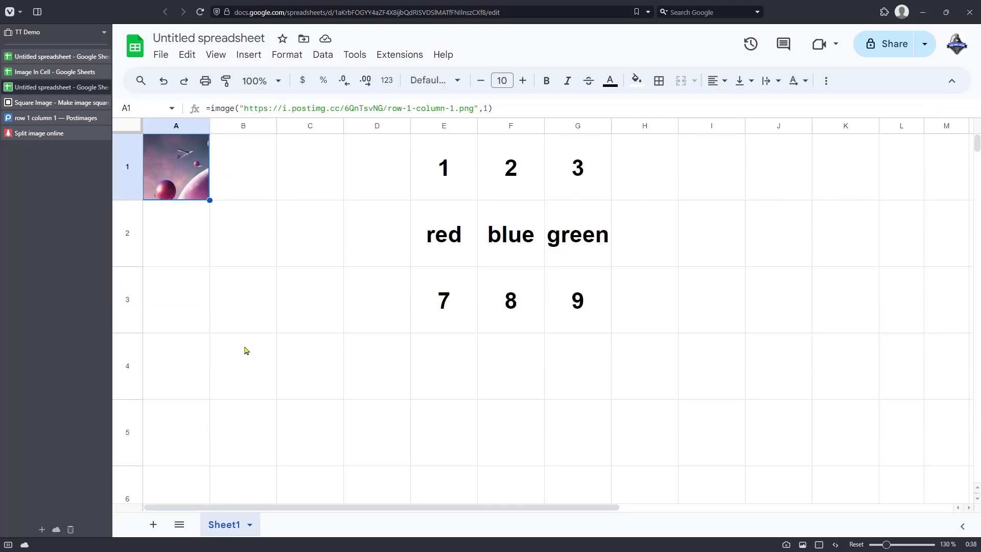
click(453, 168)
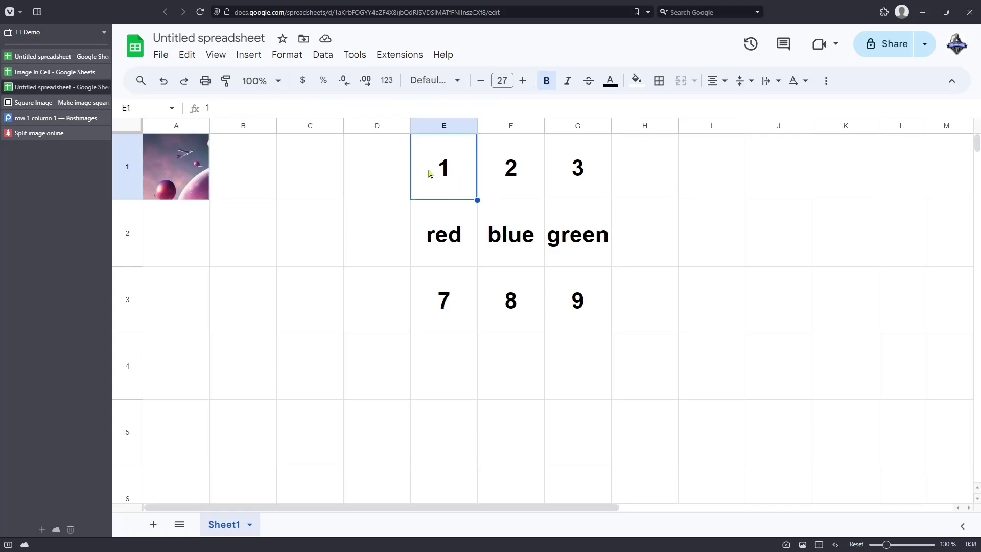
click(173, 174)
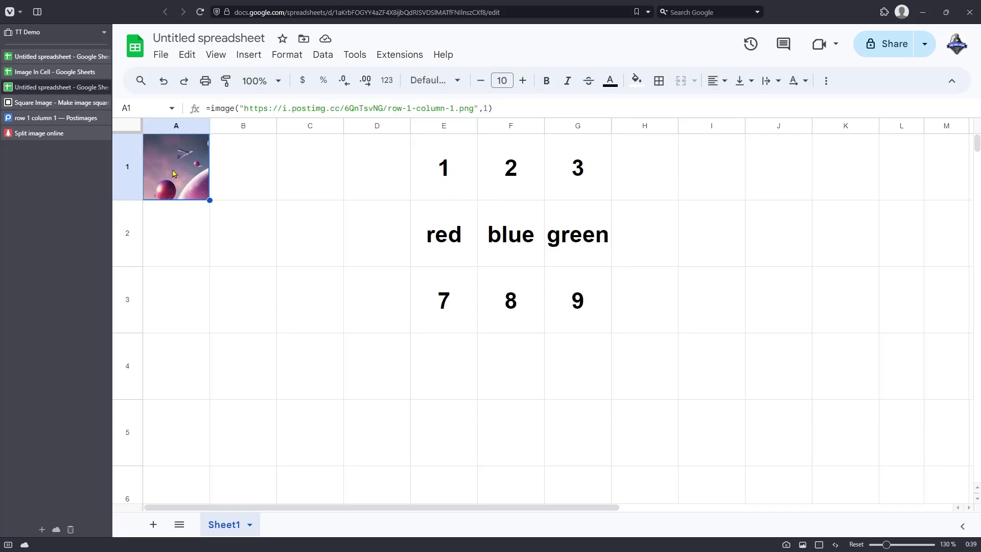
key(Delete)
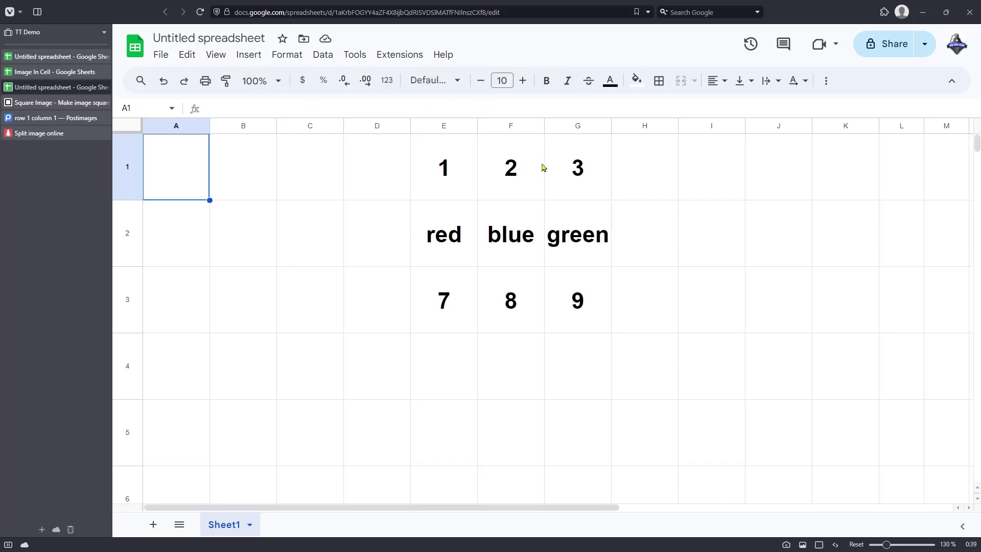
Upload the red cross image to Postimages in a new tab and copy its direct link.
key(ctrl+Tab)
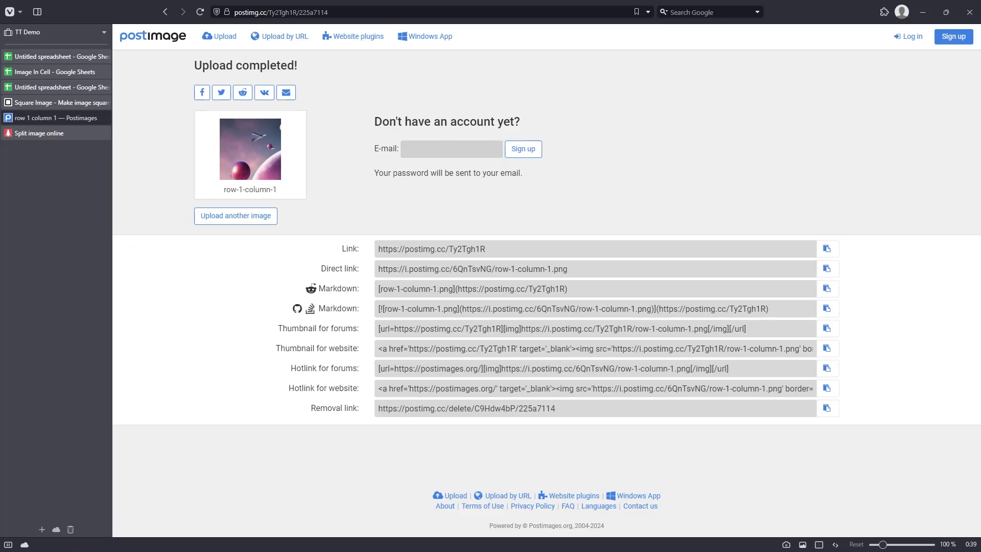
click(233, 218)
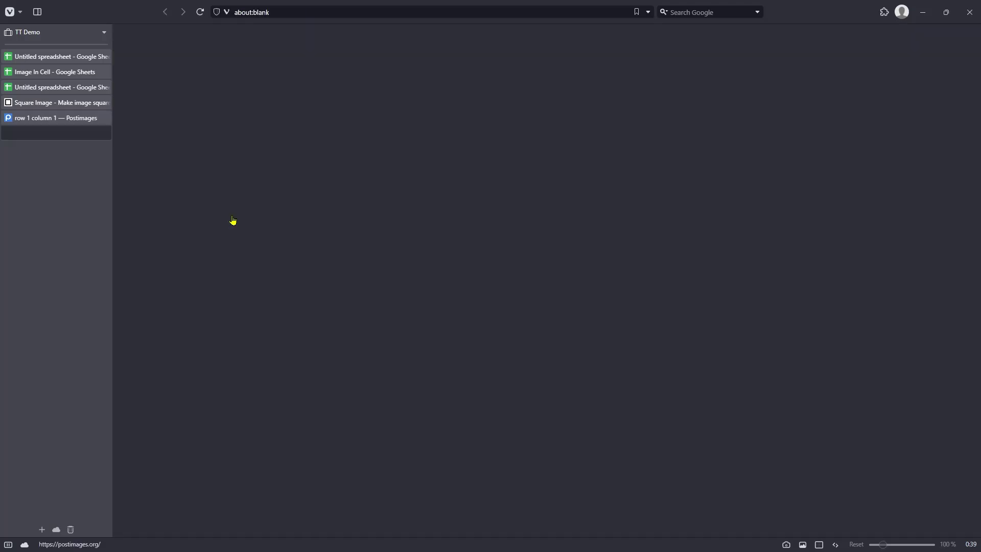
drag(511, 215, 360, 213)
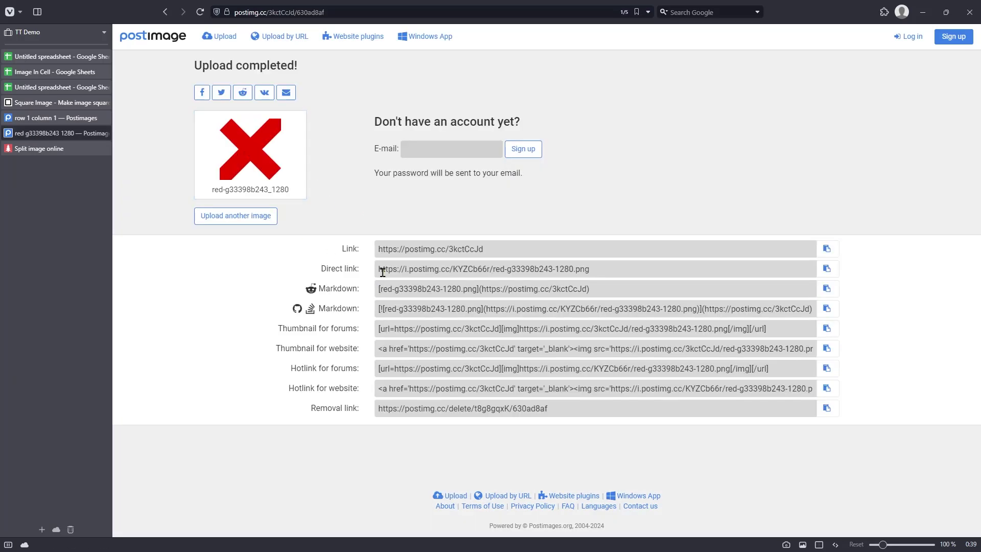
click(826, 269)
Return to the row-1-column-1 upload page and copy the tile's direct link.
click(97, 118)
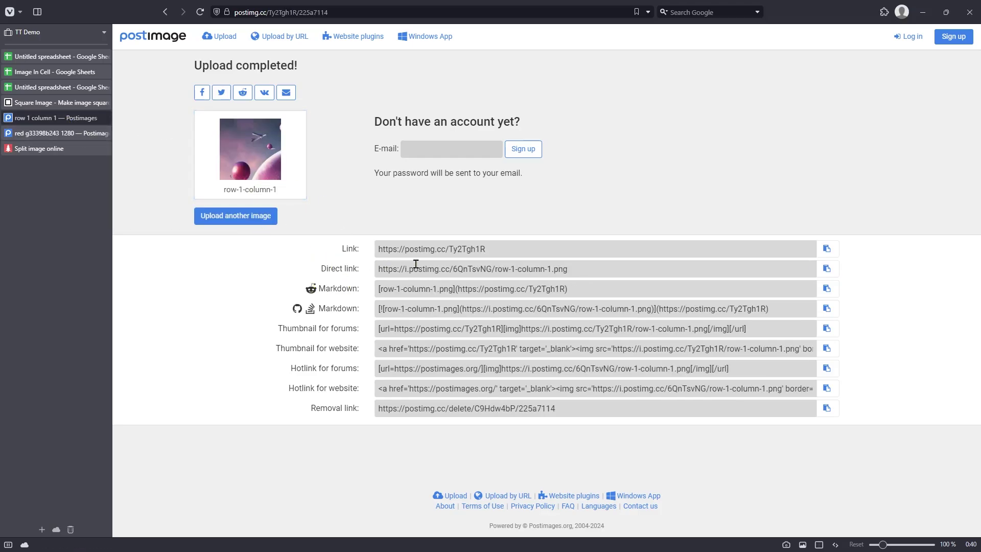
click(97, 133)
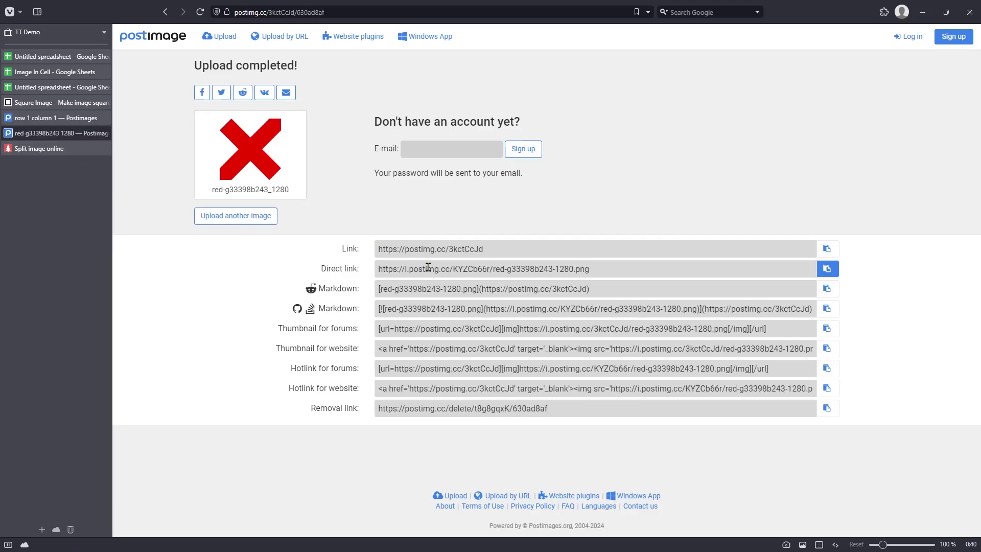
click(50, 118)
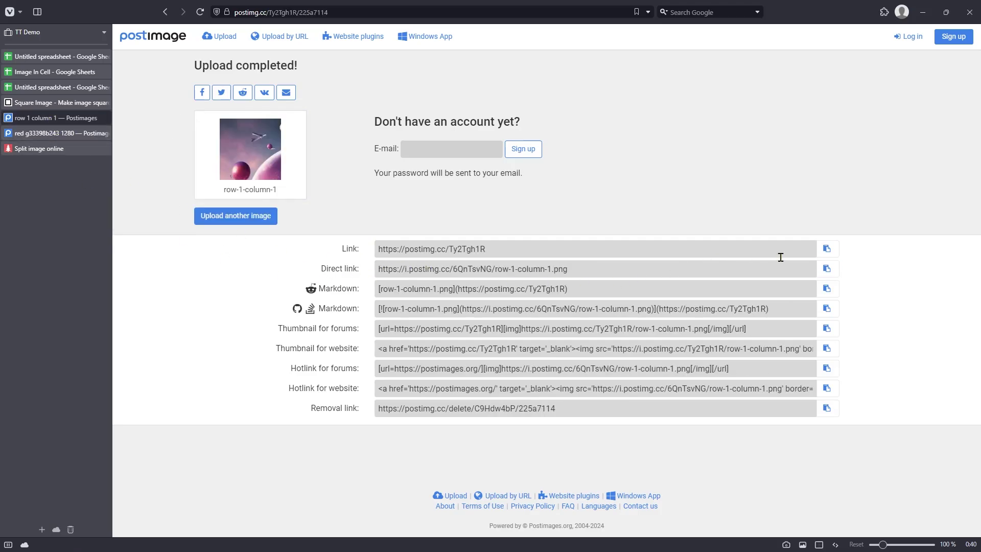
click(826, 269)
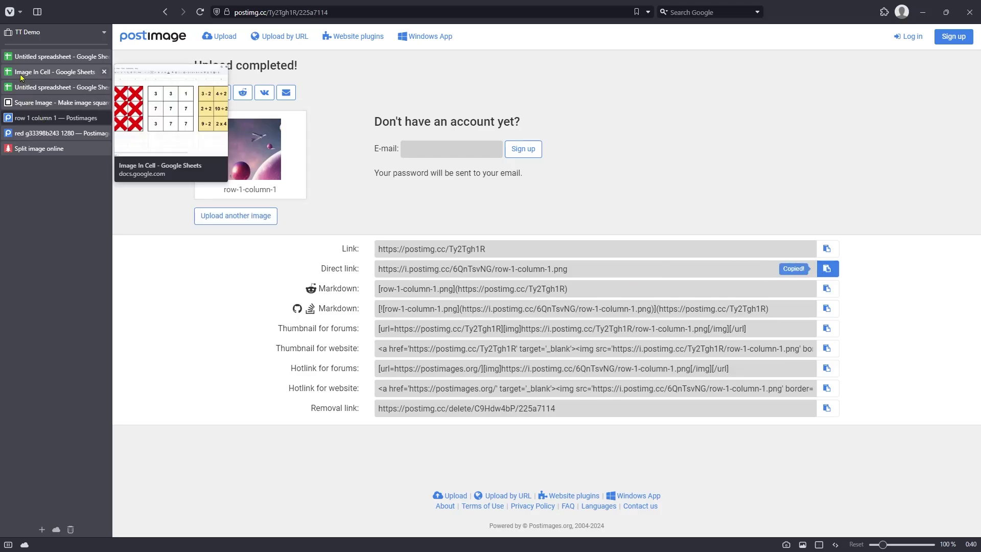
Start A1's formula as =if(E1=1,image("<tile link>",1), with the pasted tile link.
click(56, 87)
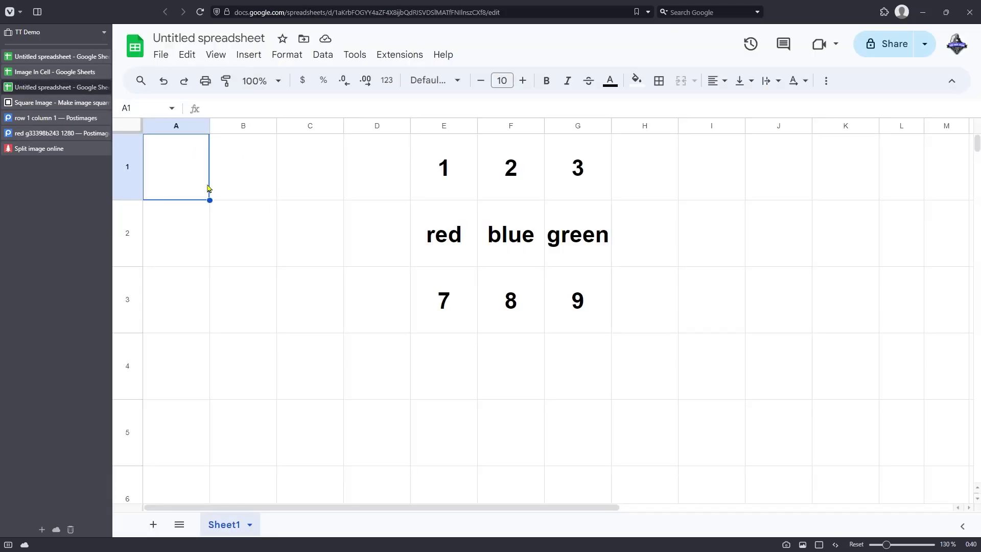
text(=)
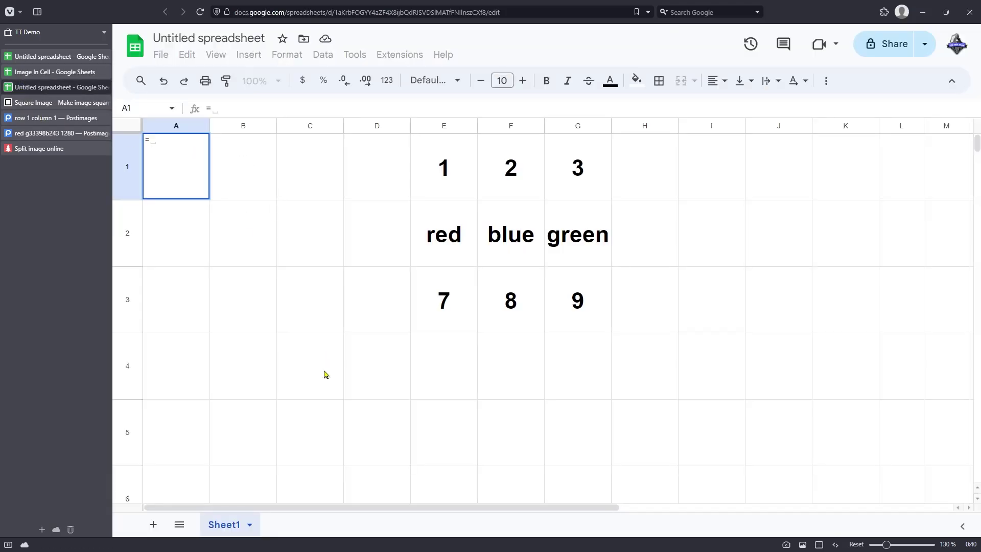
text(if)
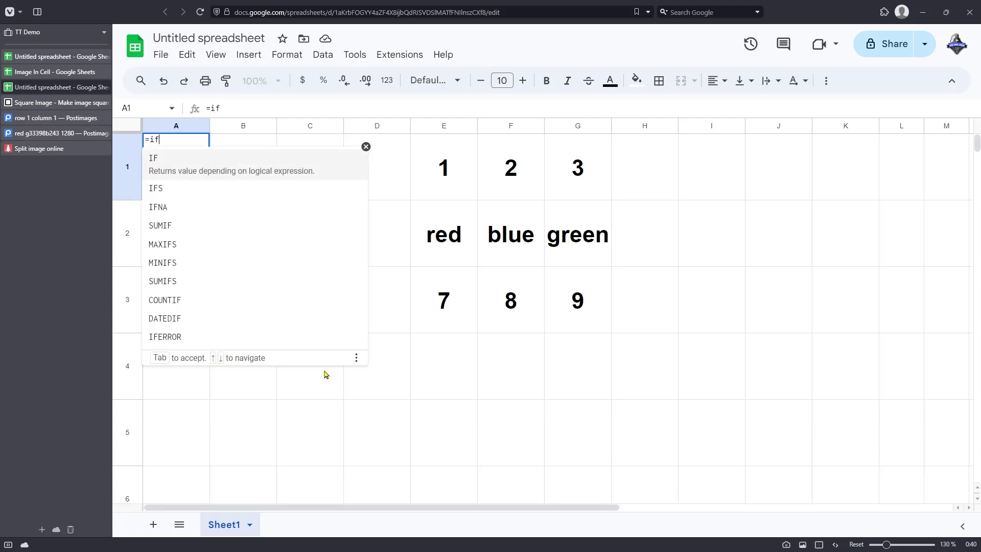
text(()
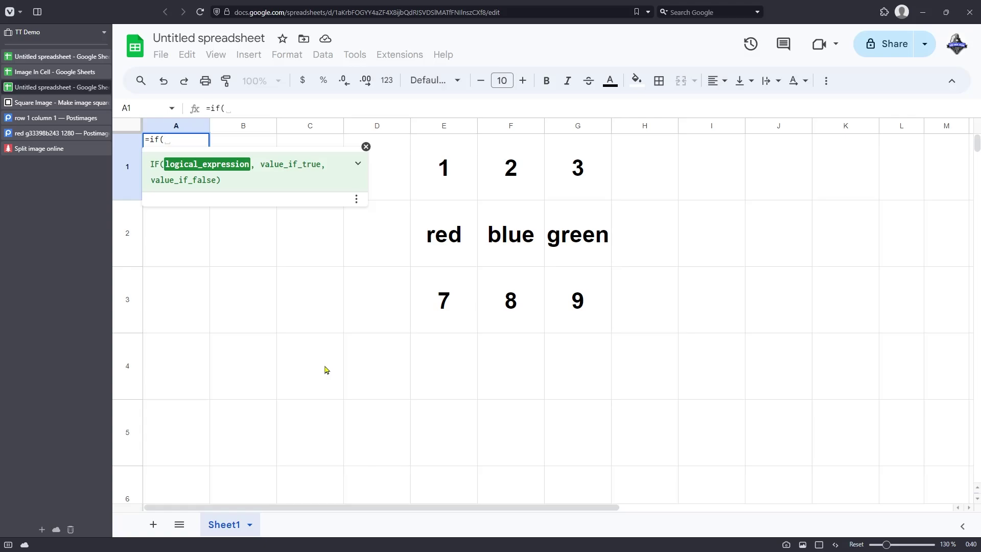
click(445, 162)
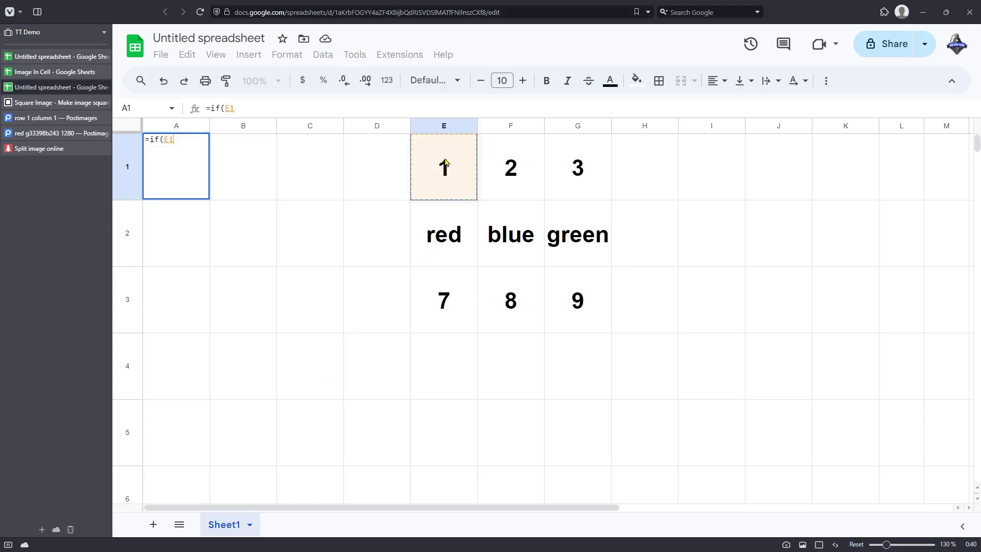
text(=1)
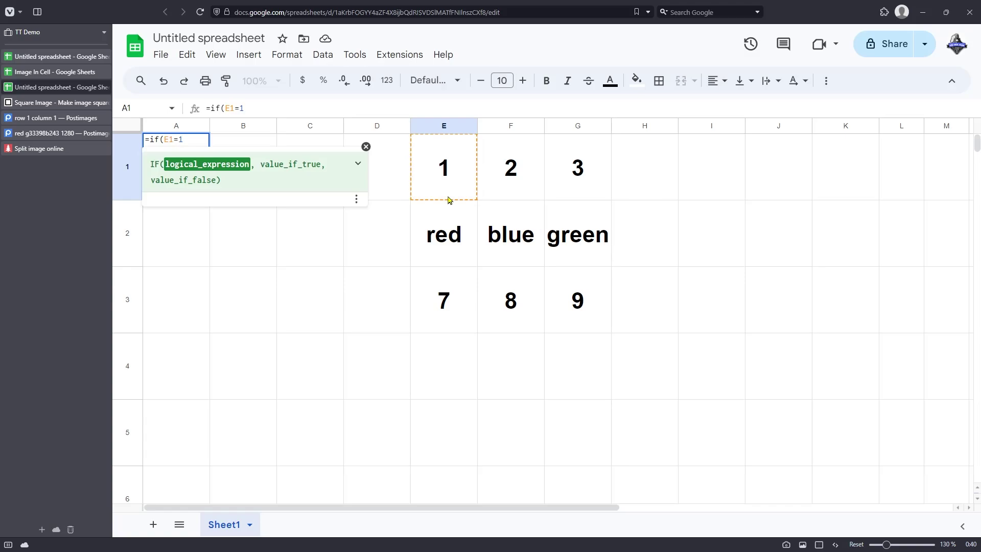
text(,)
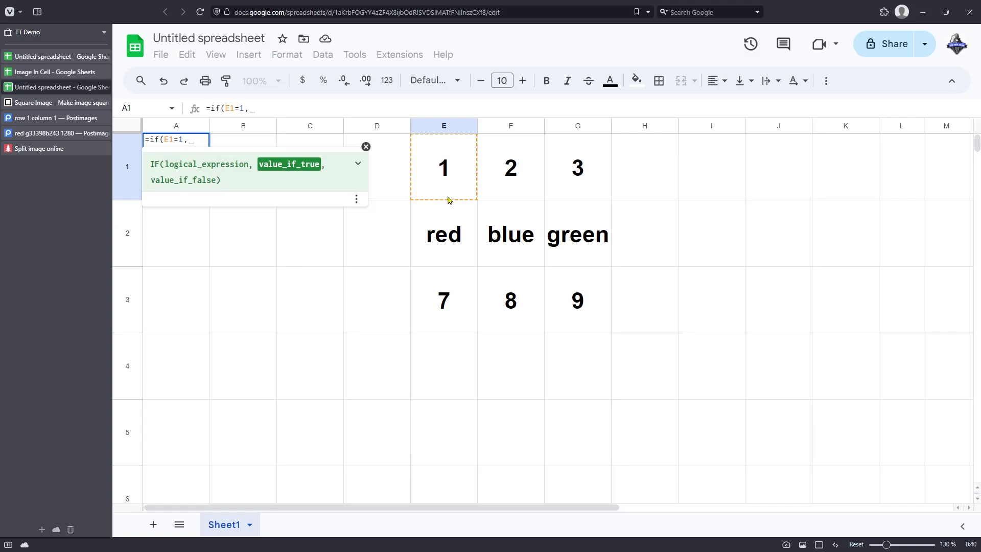
text(image)
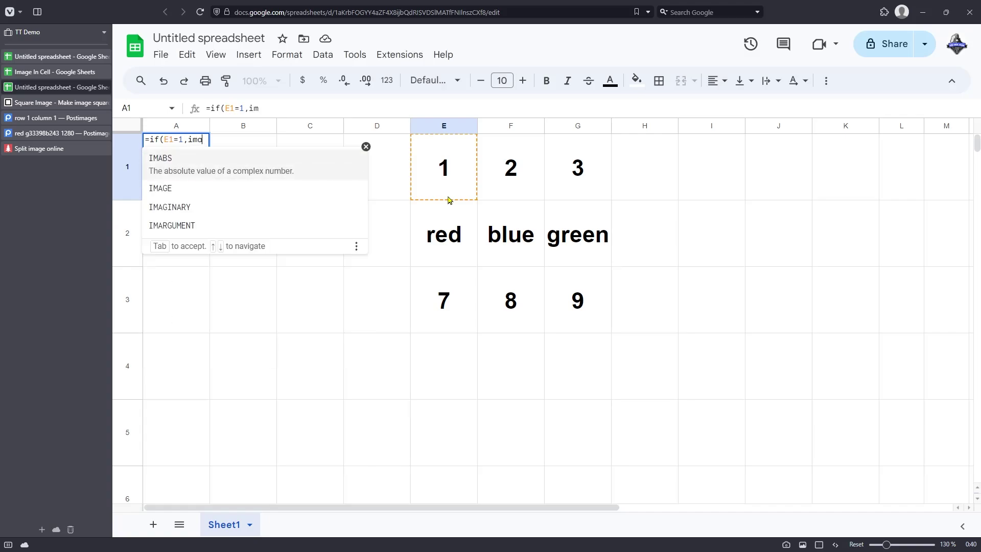
text(()
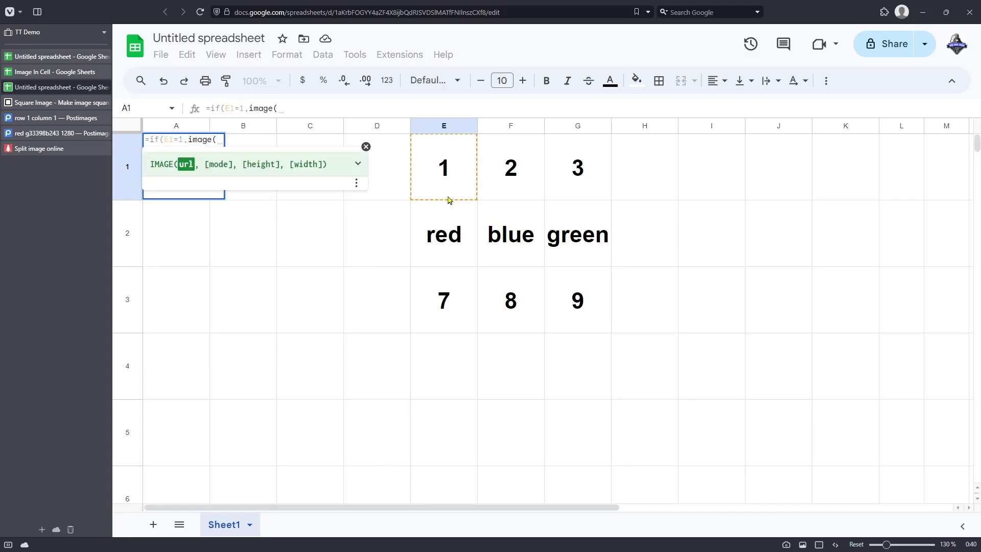
text(")
key(ctrl+v)
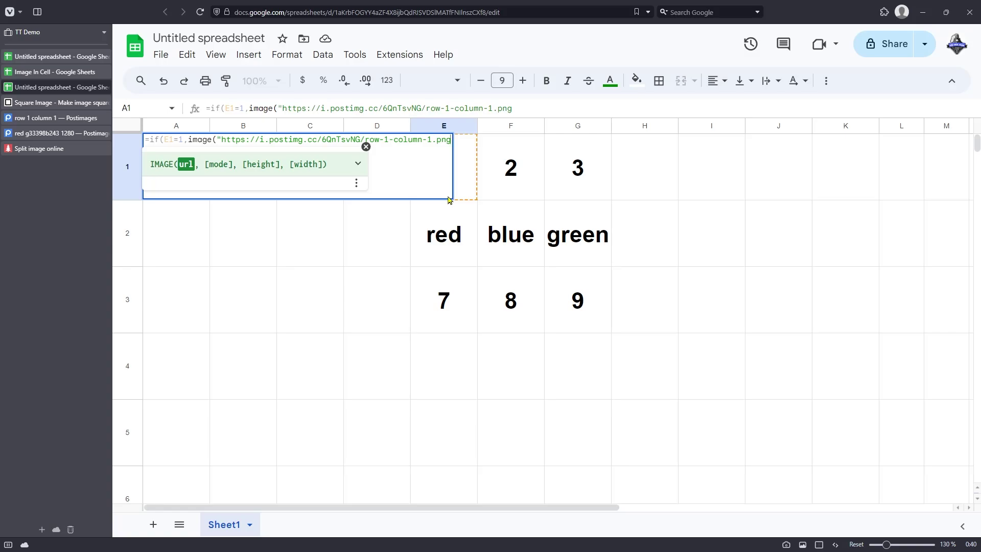
text(",1))
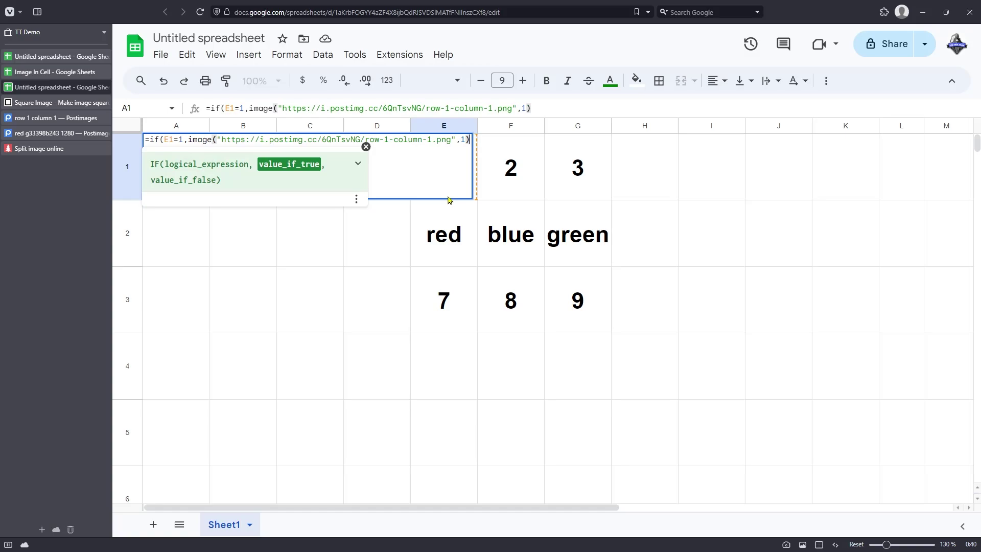
text(,)
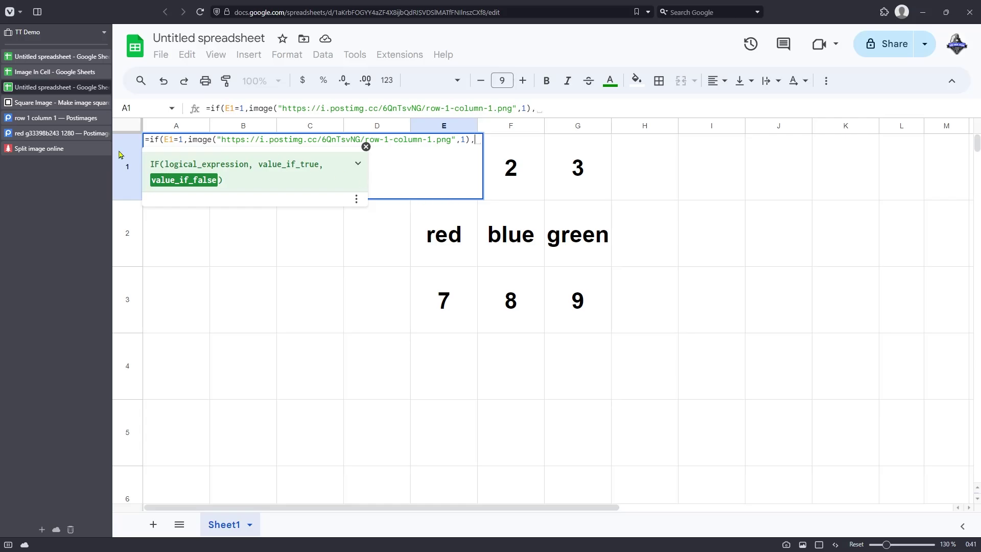
Copy the red cross link and complete the else branch image("<red cross link>",1), committing the formula.
click(50, 135)
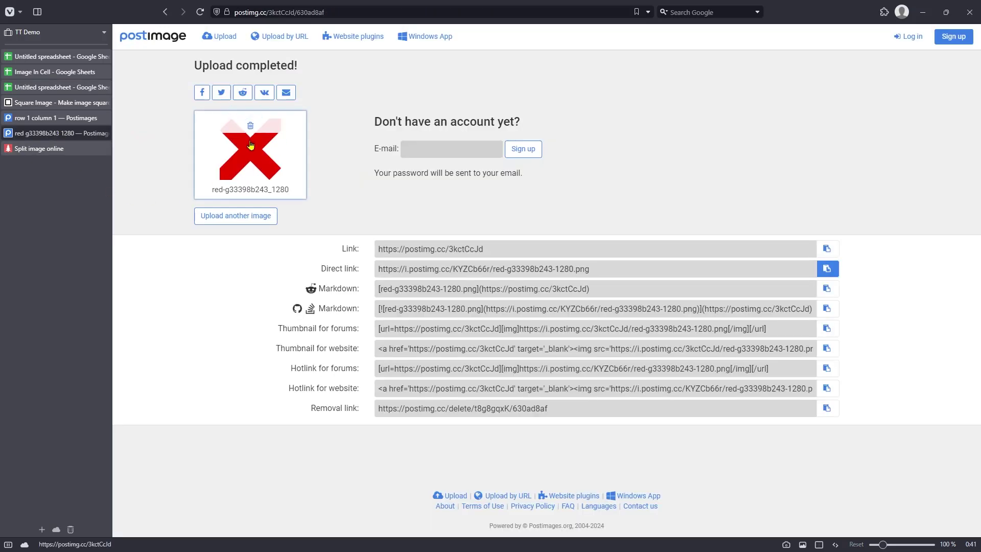
click(826, 269)
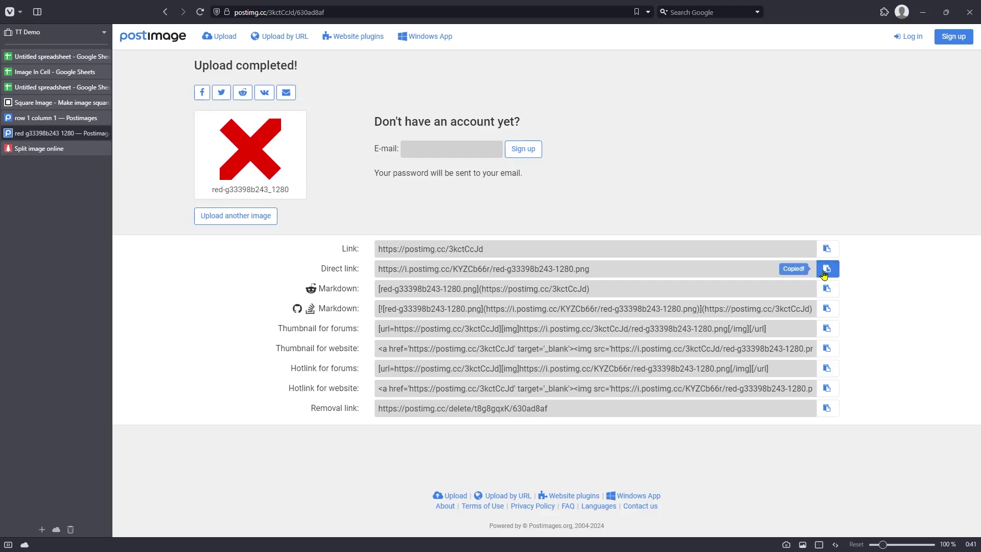
click(51, 87)
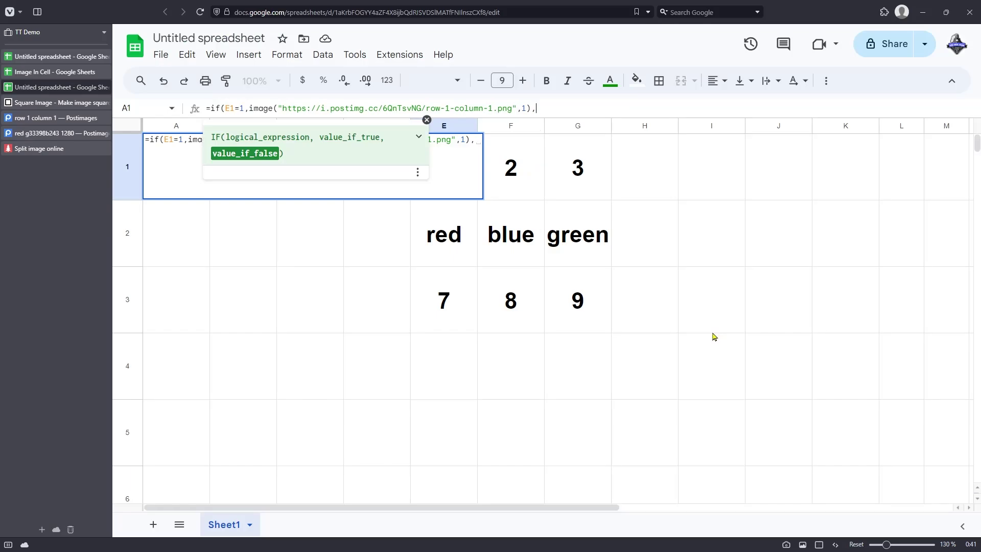
text(image()
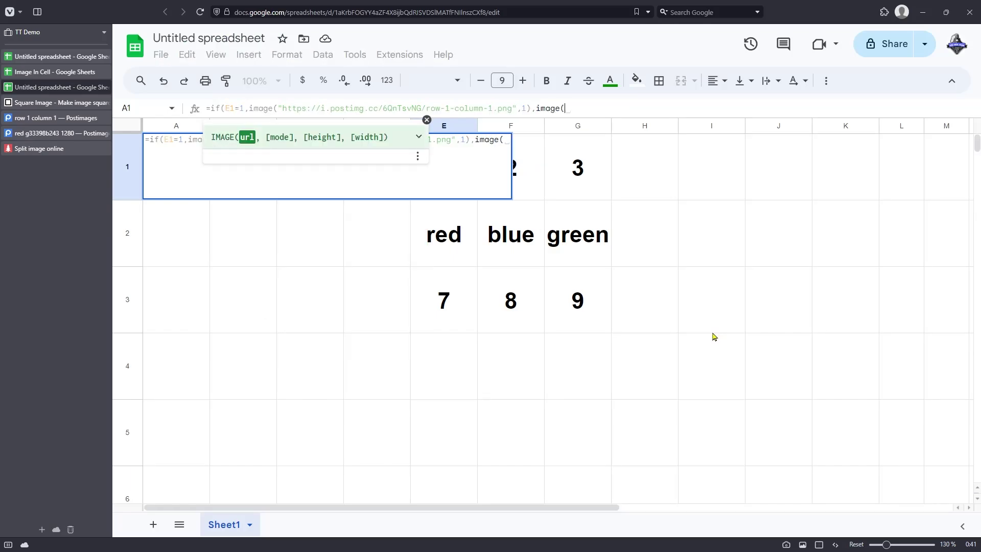
text(")
key(ctrl+v)
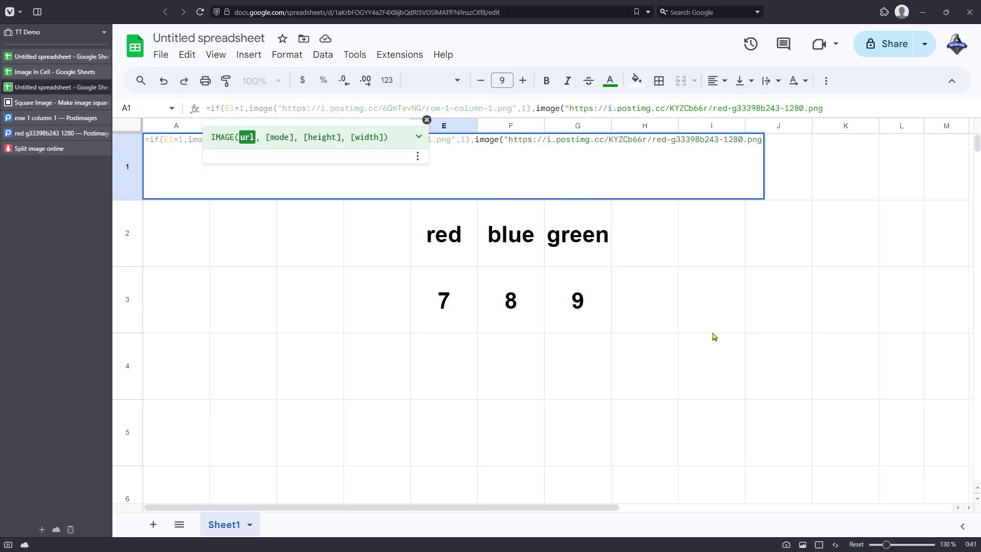
text(",1)))
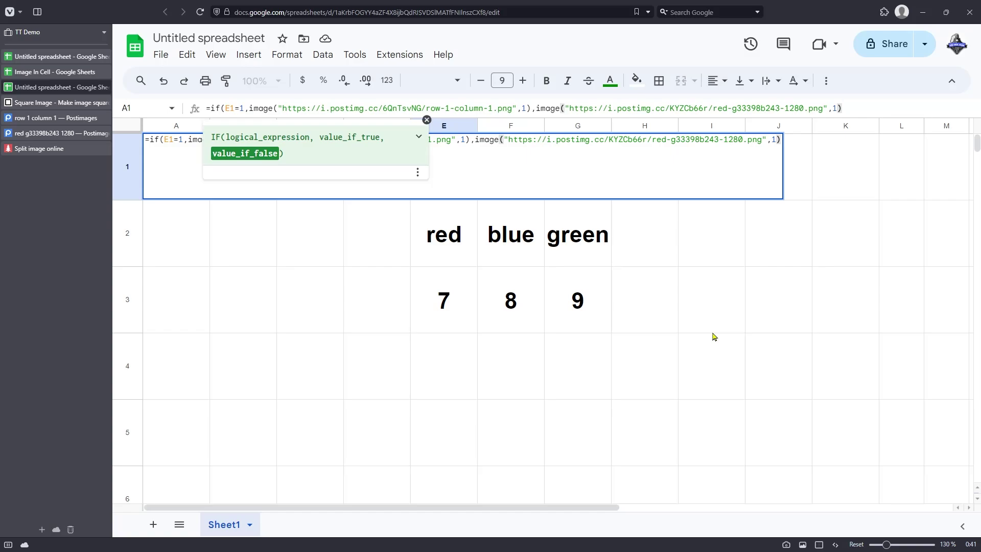
text())
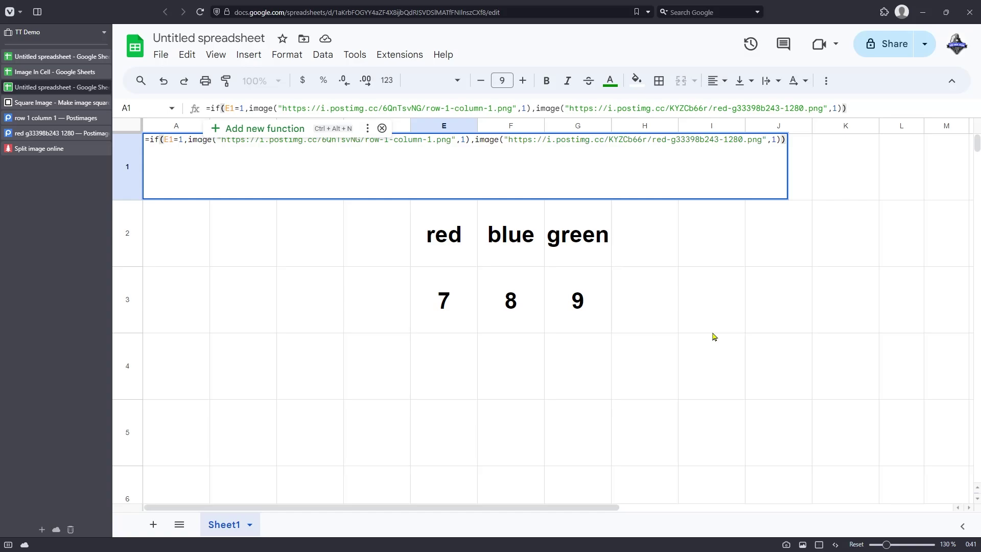
key(Return)
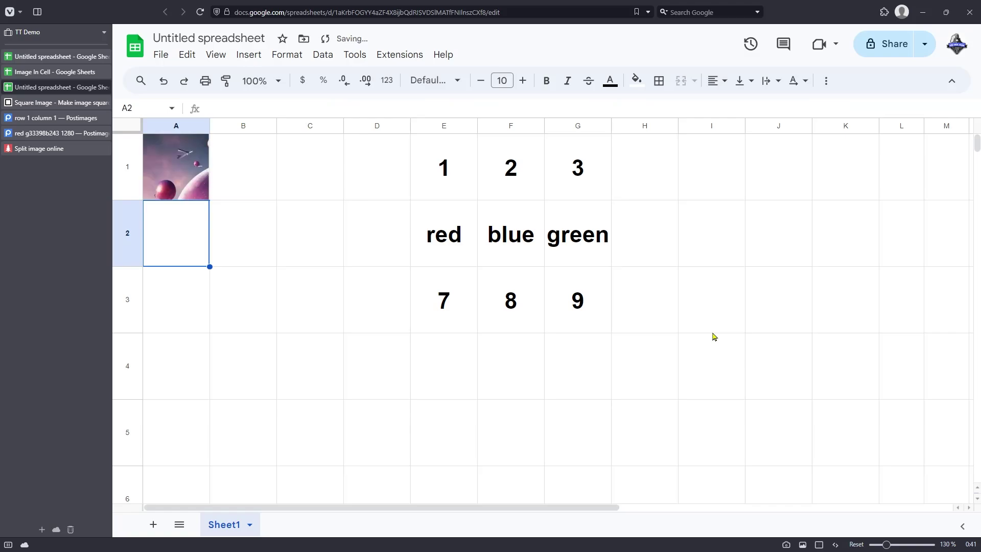
Test A1's formula by entering 5 and 2 in E1, then restore the correct answer 1.
click(413, 174)
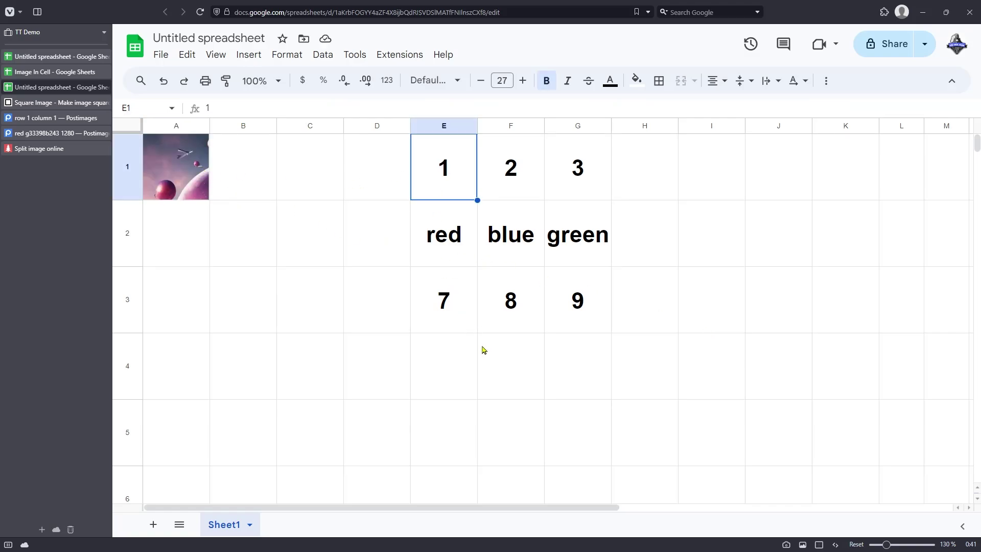
text(5)
key(Return)
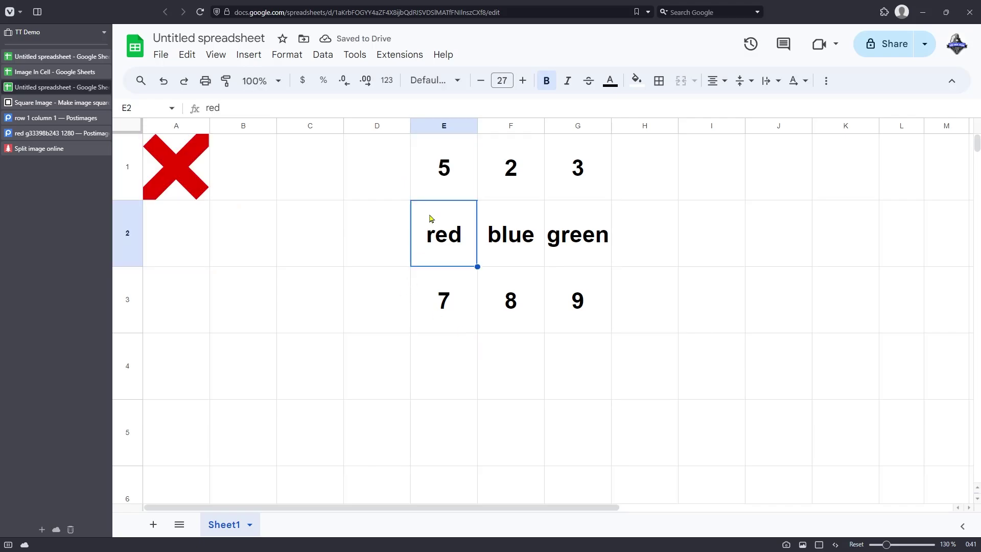
click(440, 164)
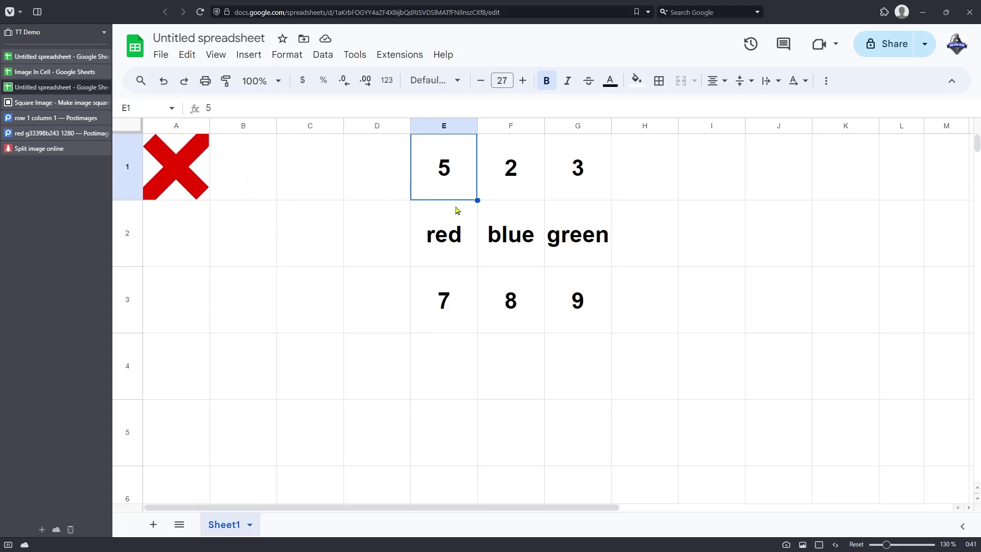
text(2)
key(Return)
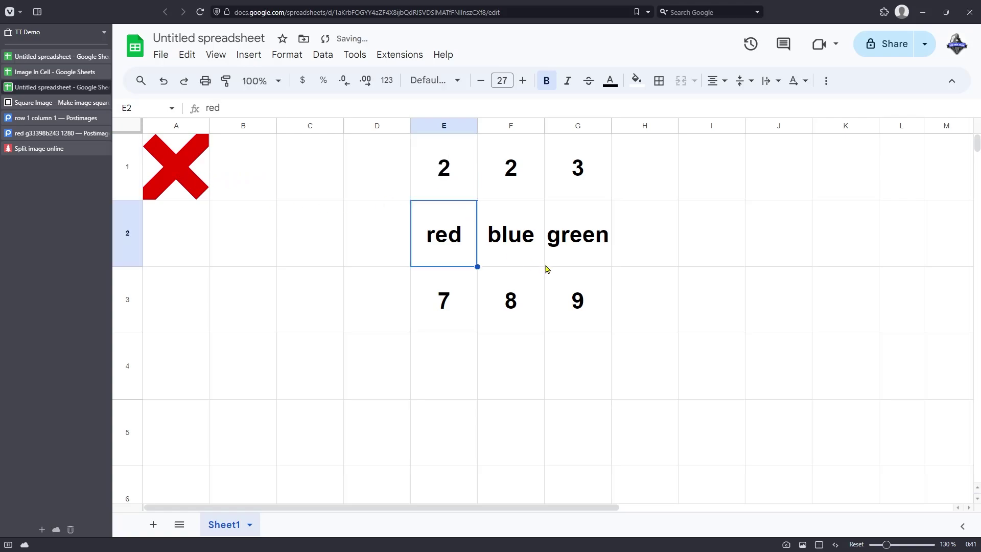
click(435, 166)
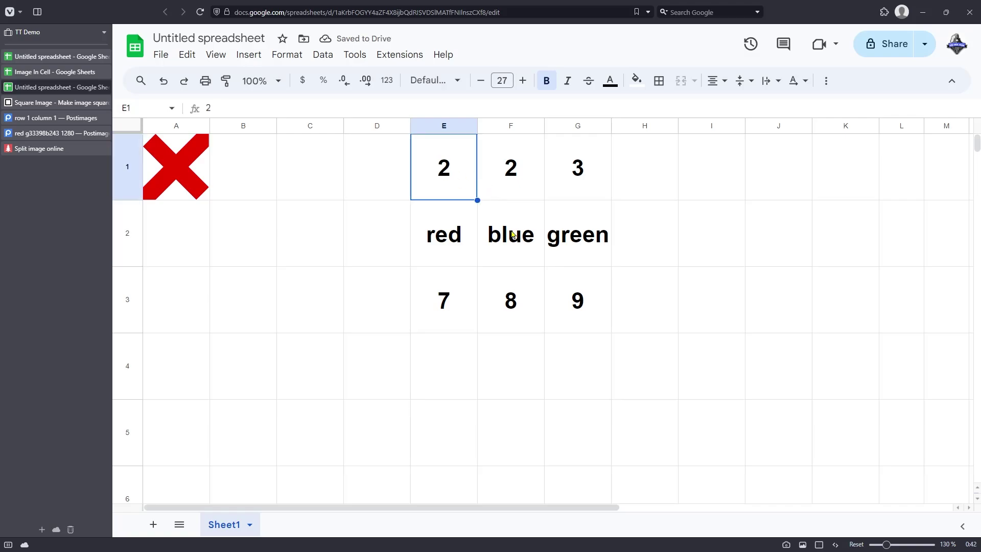
text(1)
key(Return)
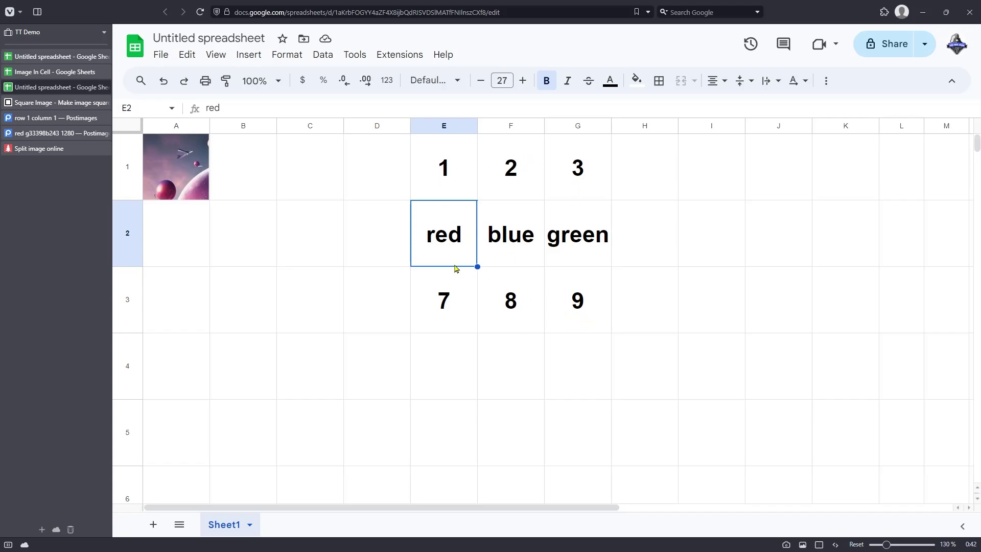
Look over the red, blue, green answers in E2:G2 and select cell A2.
click(484, 238)
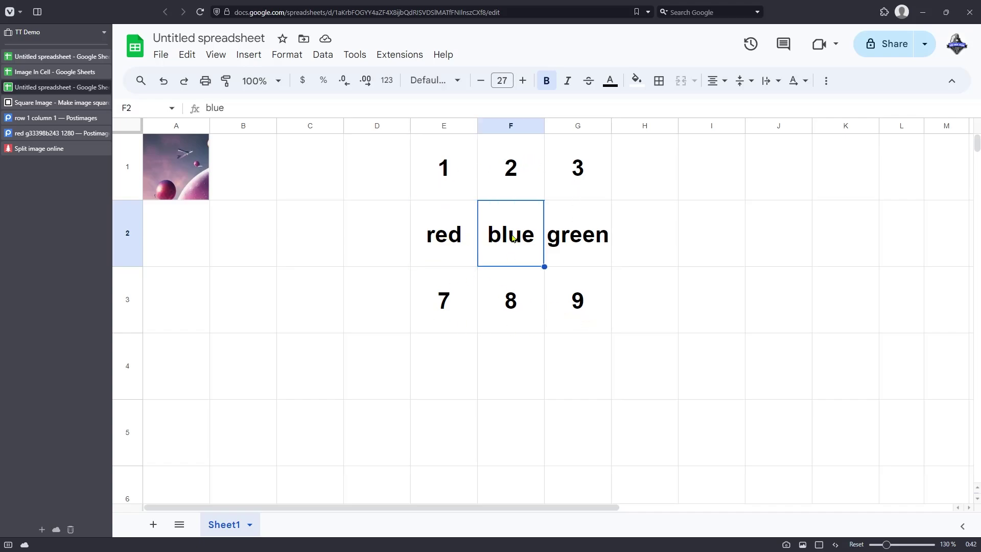
click(570, 238)
click(464, 235)
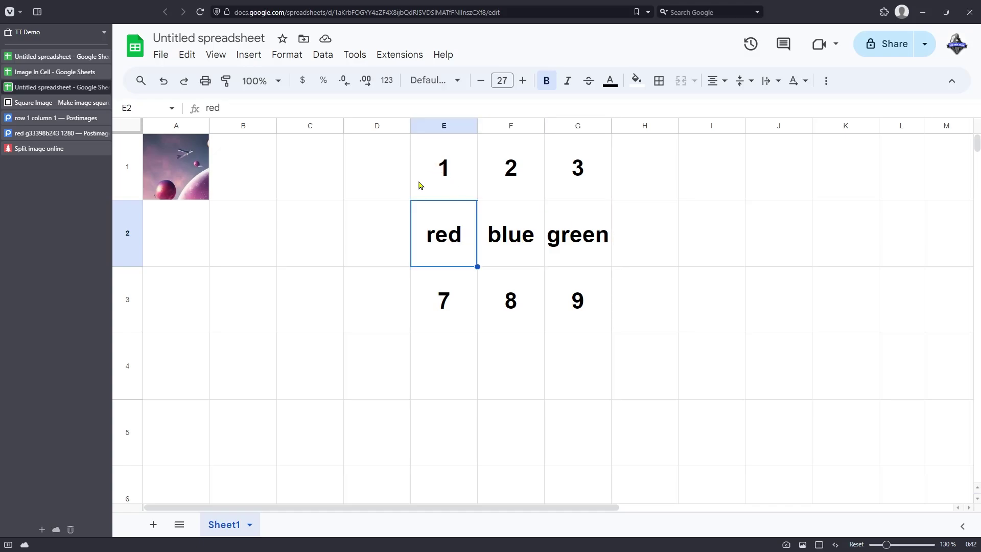
click(194, 241)
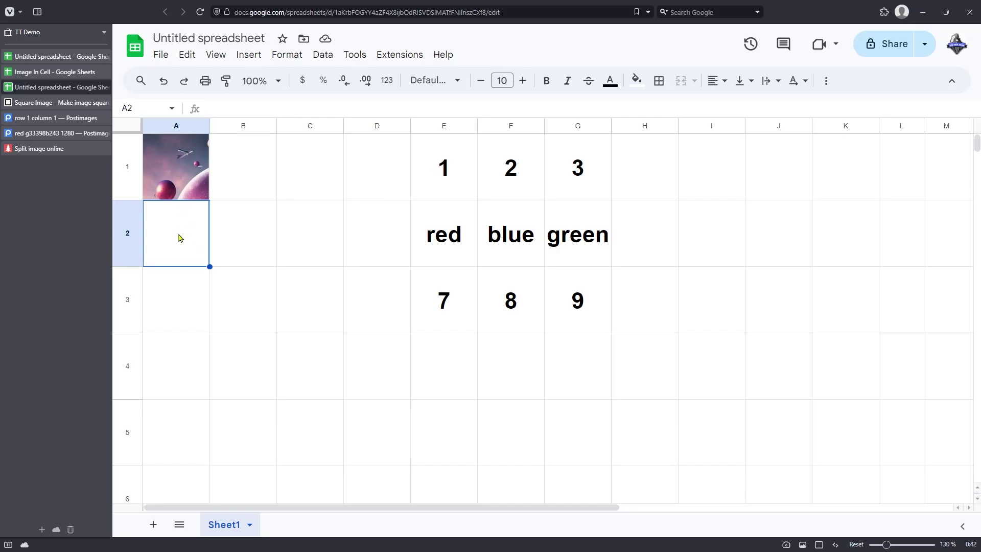
Upload the row-2-column-1 castle tile to Postimages and copy its direct link.
click(40, 118)
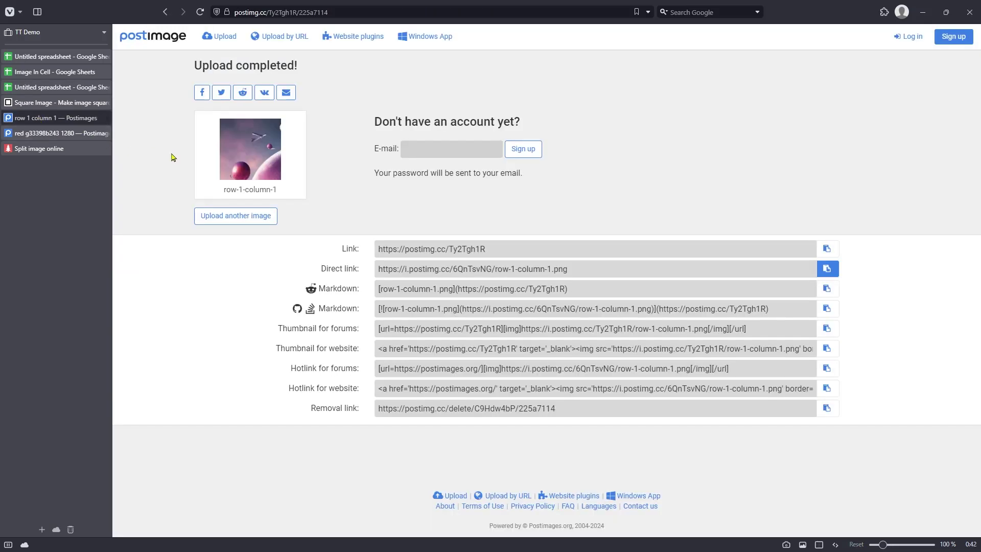
click(226, 217)
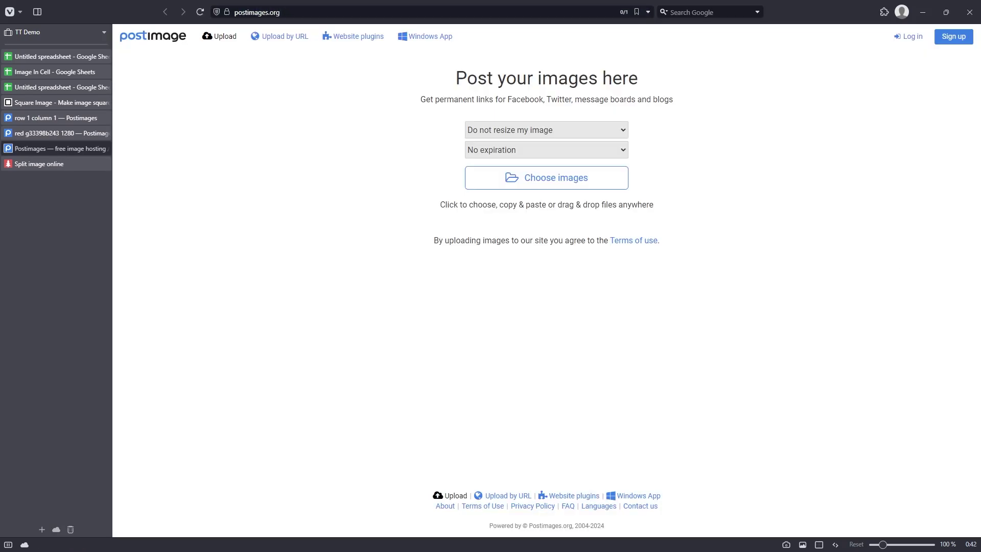
key(alt+Tab)
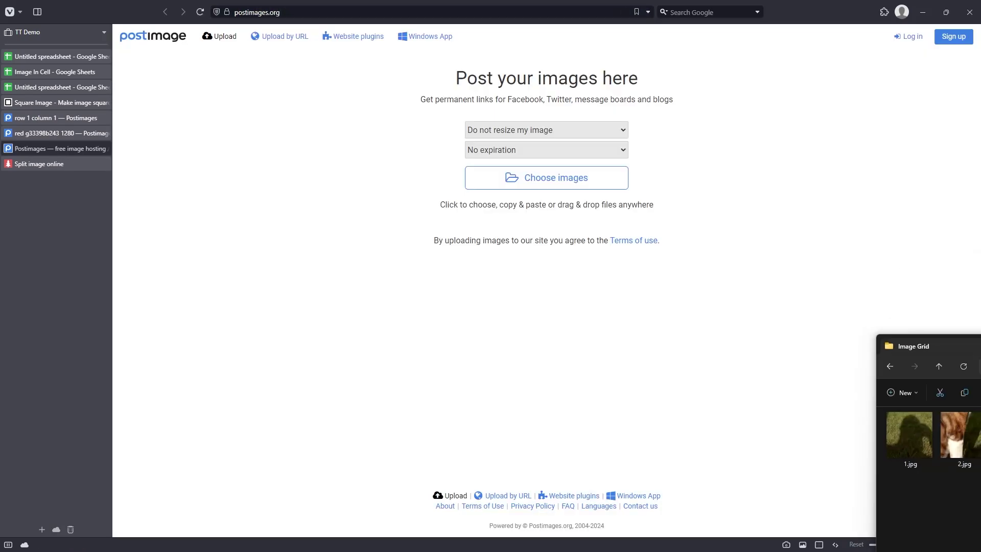
drag(970, 434, 362, 217)
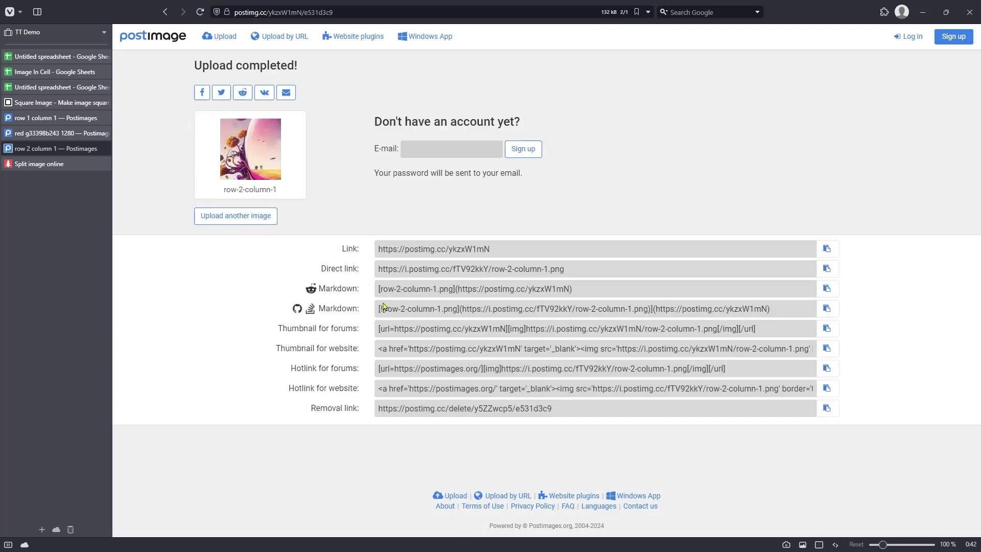
click(826, 270)
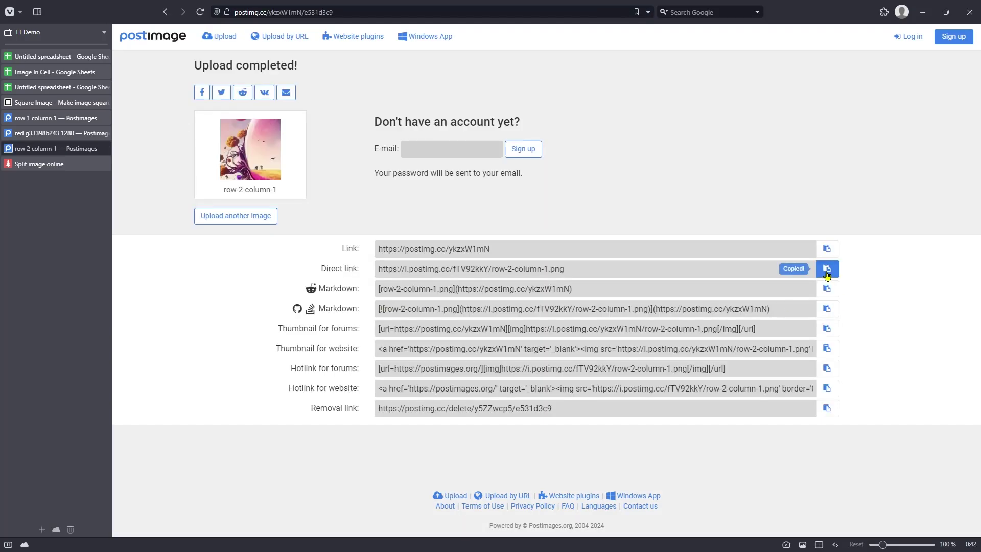
click(56, 87)
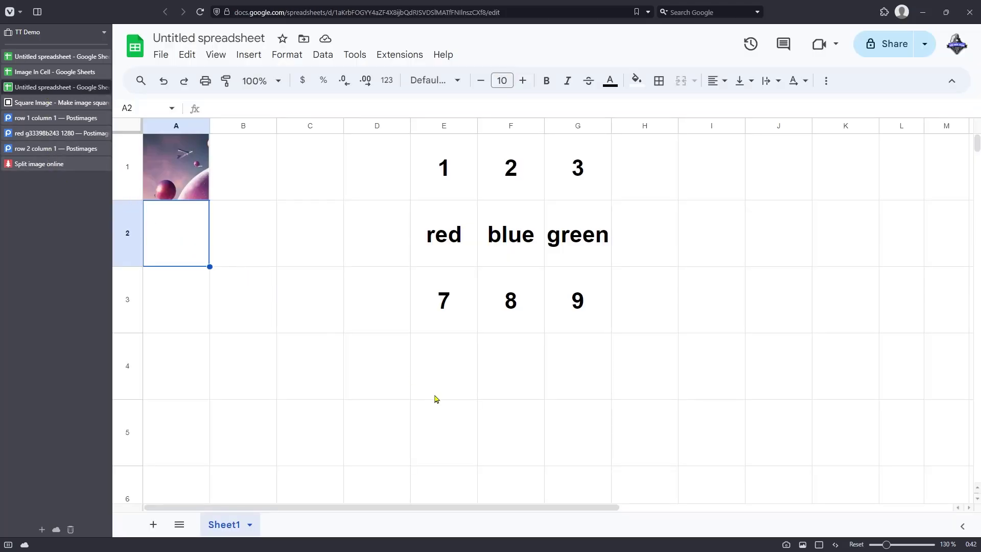
Start the A2 formula =if(E2="red",image("<tile link>",1), with the pasted tile link.
text(=)
click(238, 104)
text(if()
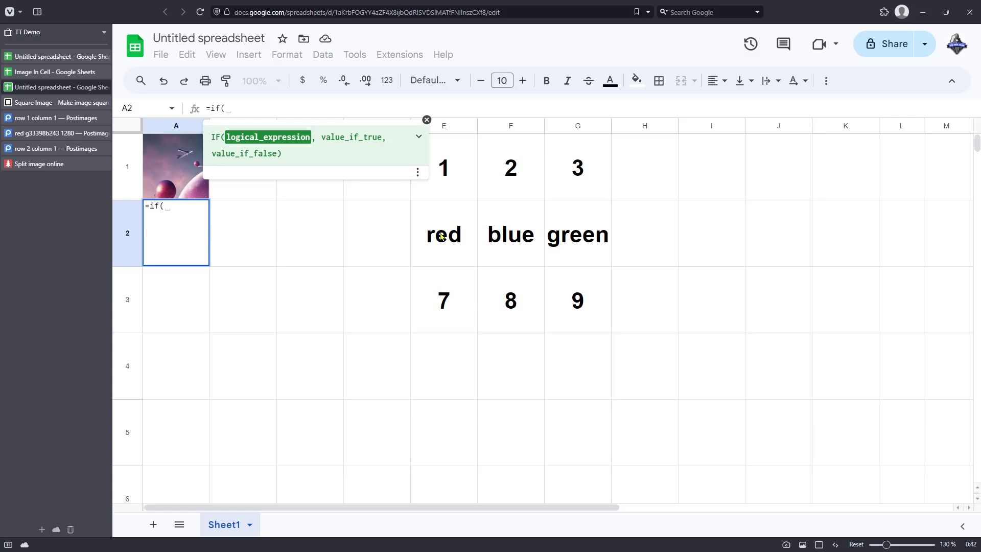
click(442, 236)
text(=)
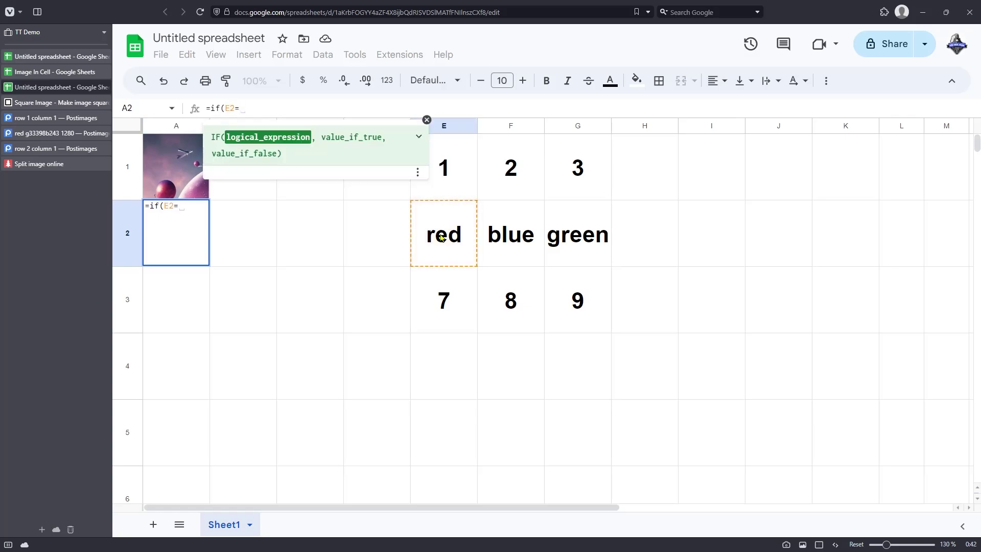
text(")
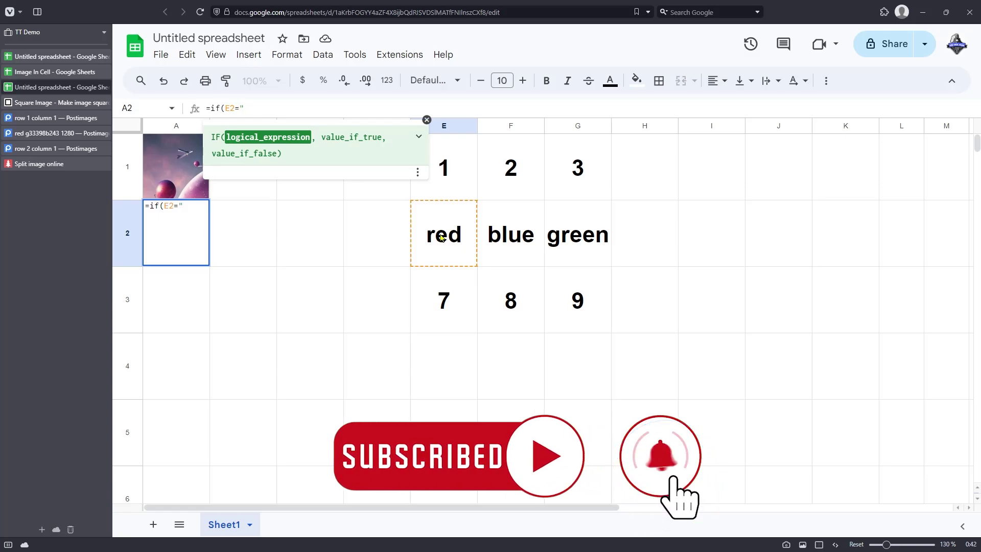
text(red)
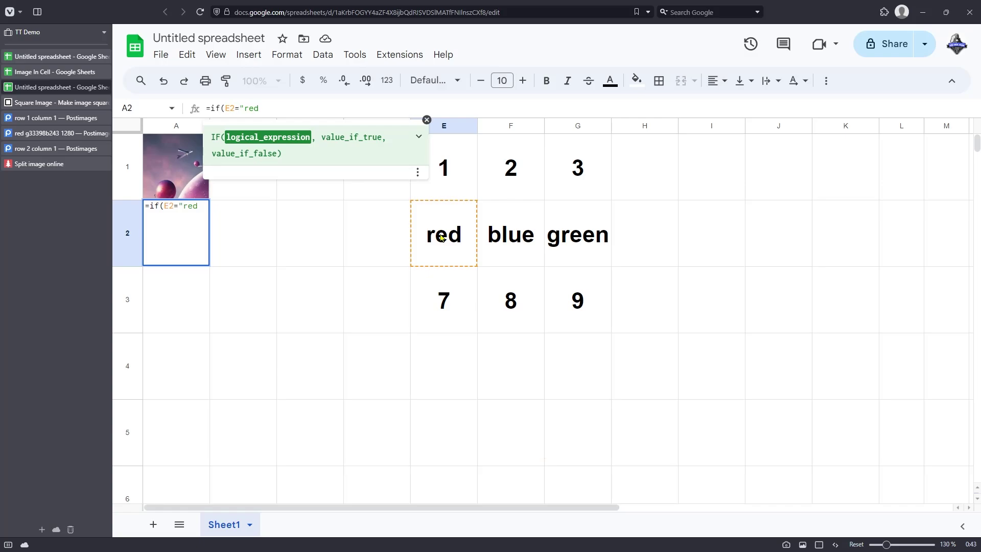
text(",)
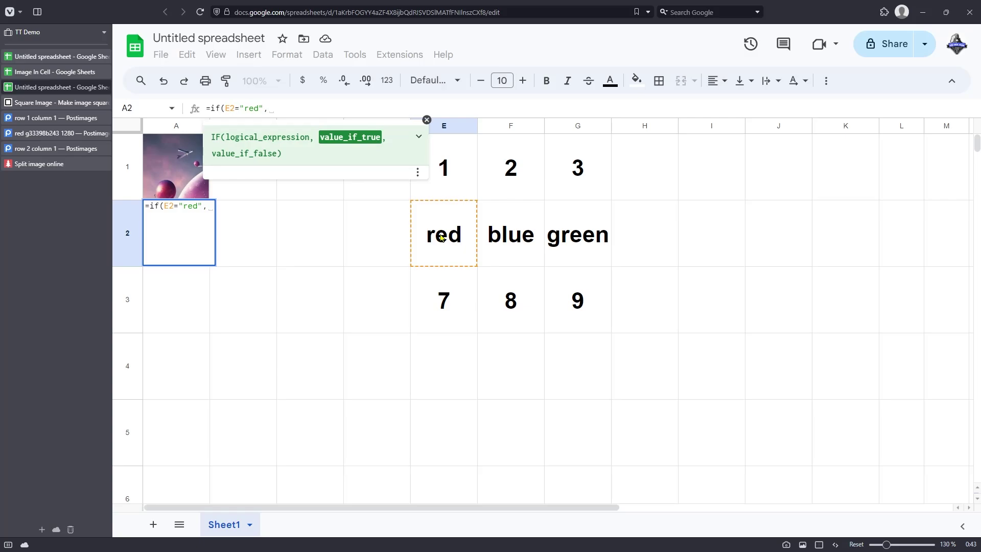
text(image)
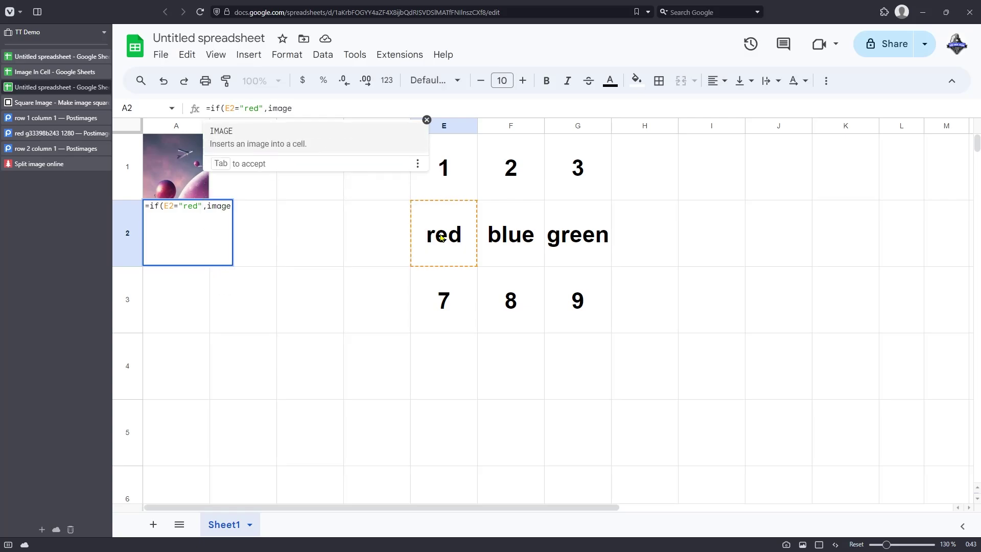
text((")
key(ctrl+v)
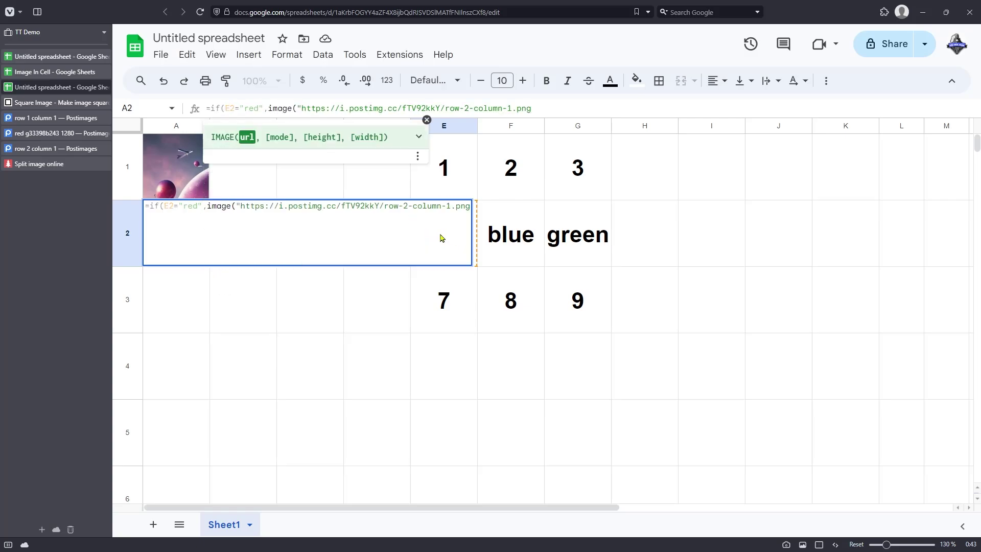
text(",1))
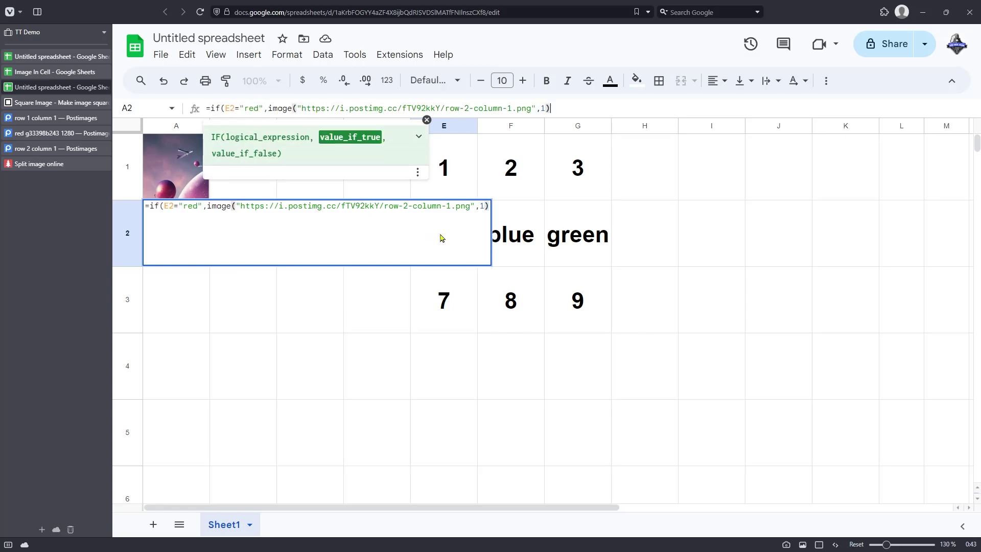
text(,)
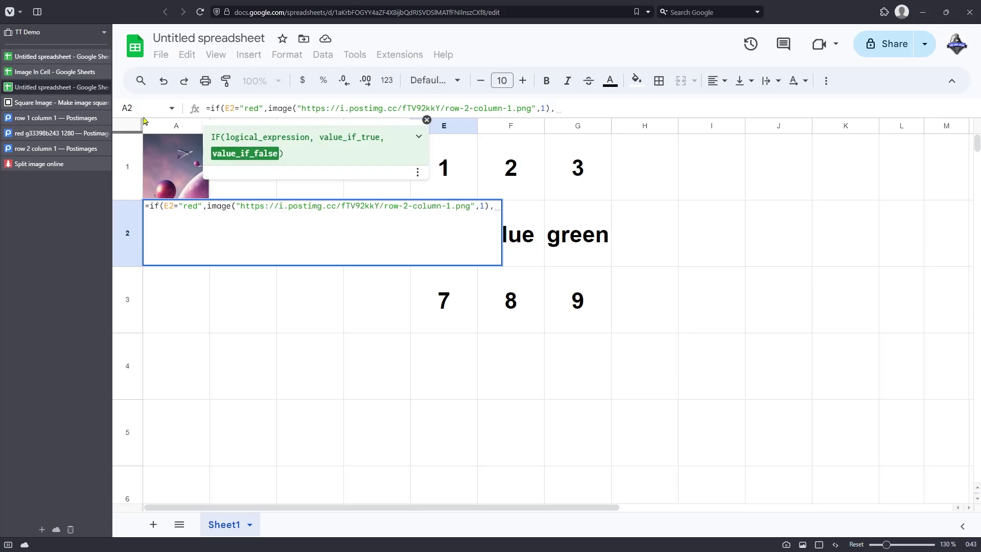
Copy the red cross image's direct link and finish the formula with image("<red cross link>",1)).
click(45, 151)
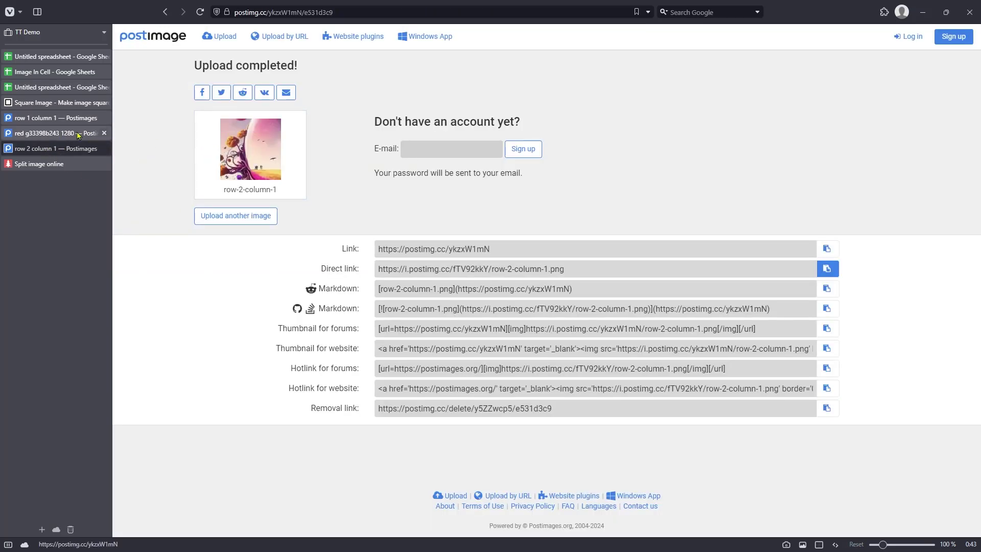
click(56, 134)
click(827, 268)
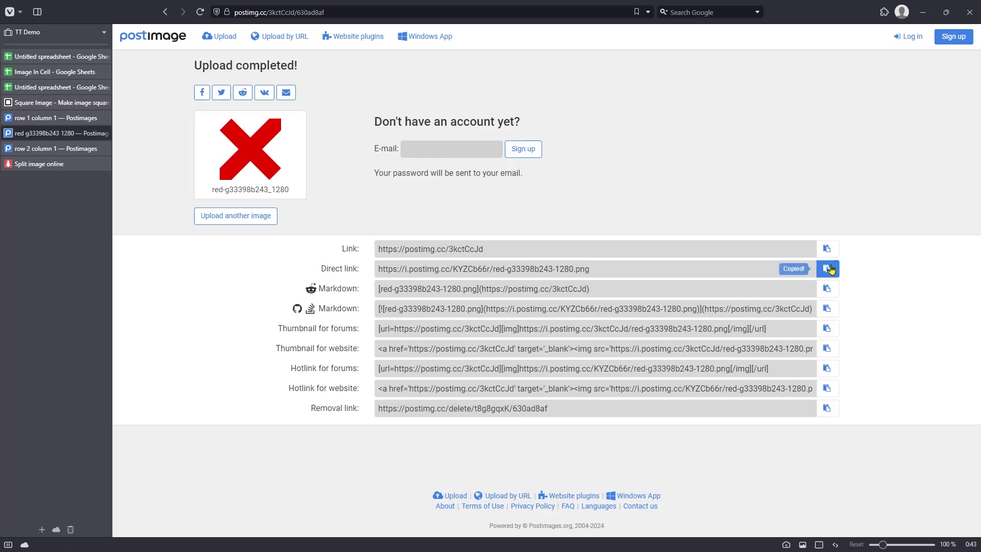
click(79, 93)
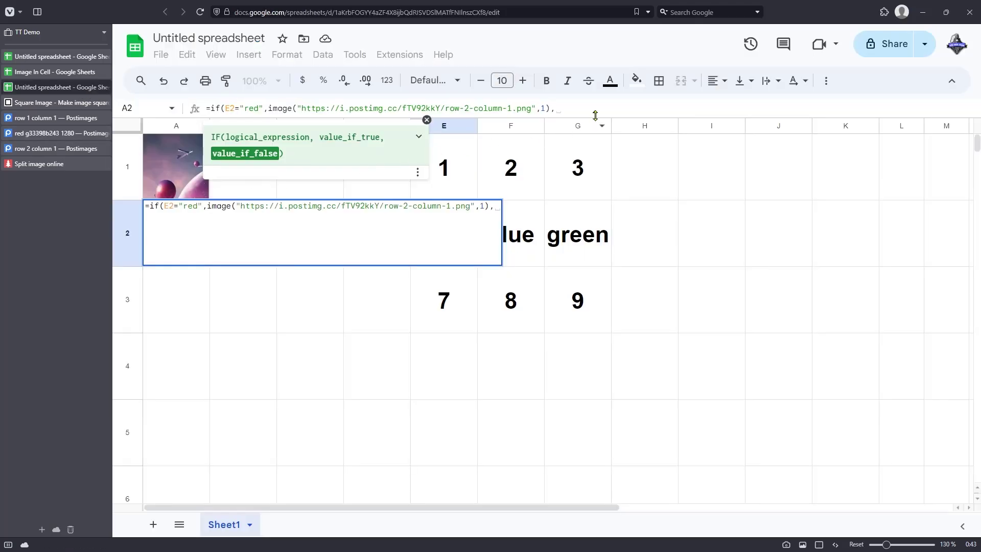
text(image(")
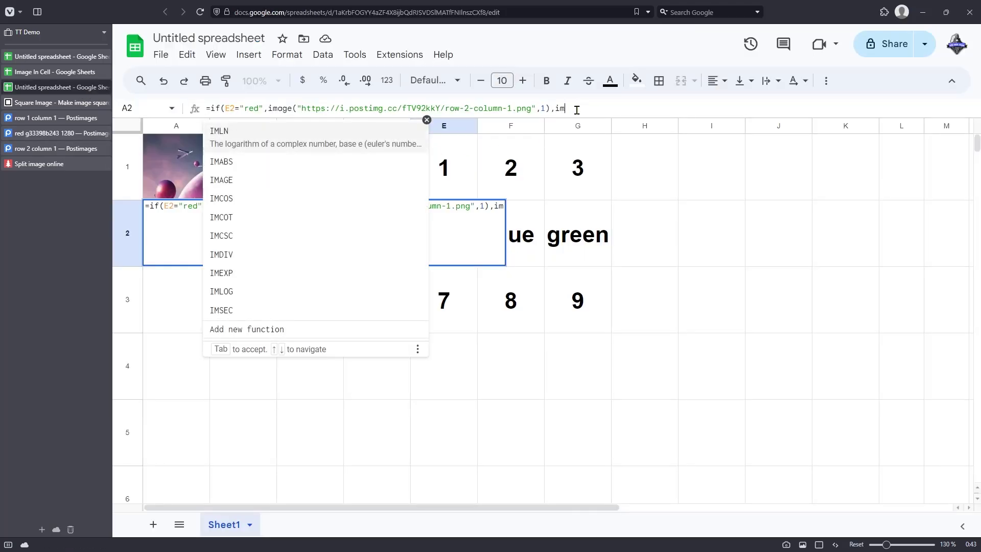
key(ctrl+v)
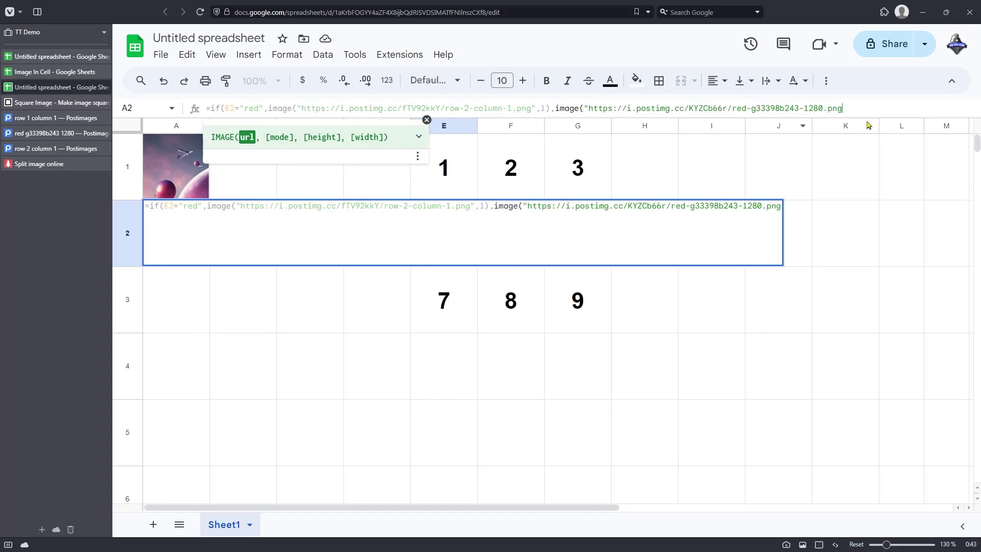
text(",1))
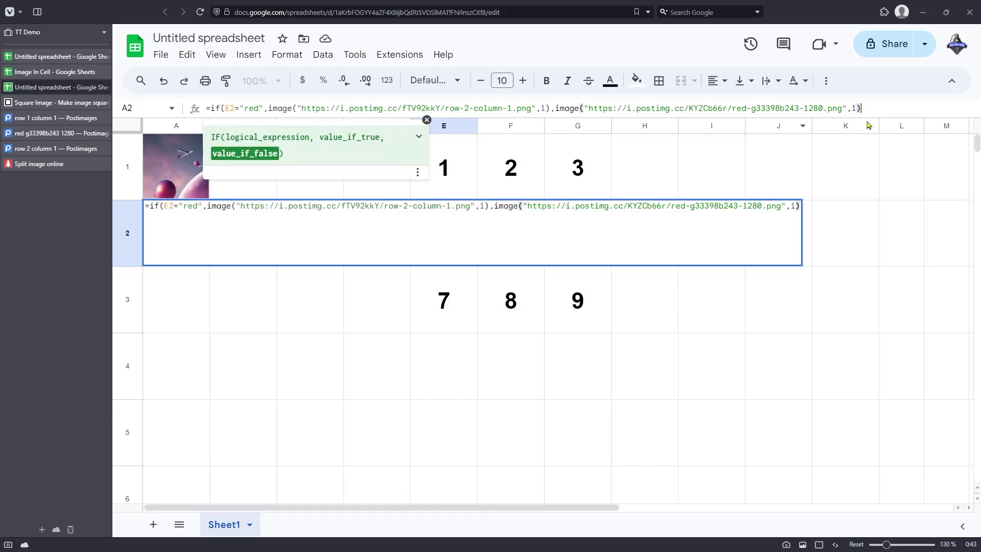
text())
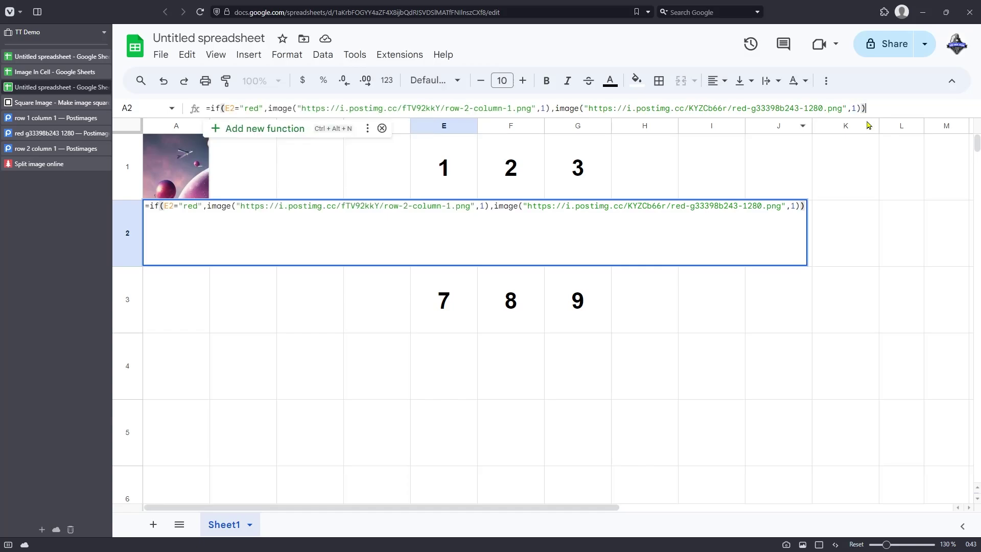
Commit the A2 formula, then enter pink in E2 to see the cross and red to restore the tile.
key(Return)
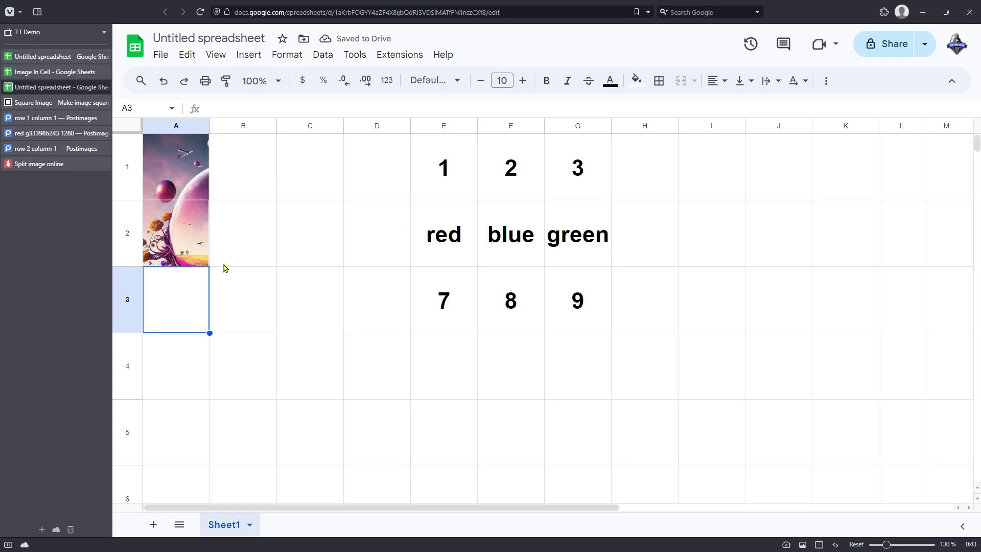
click(426, 263)
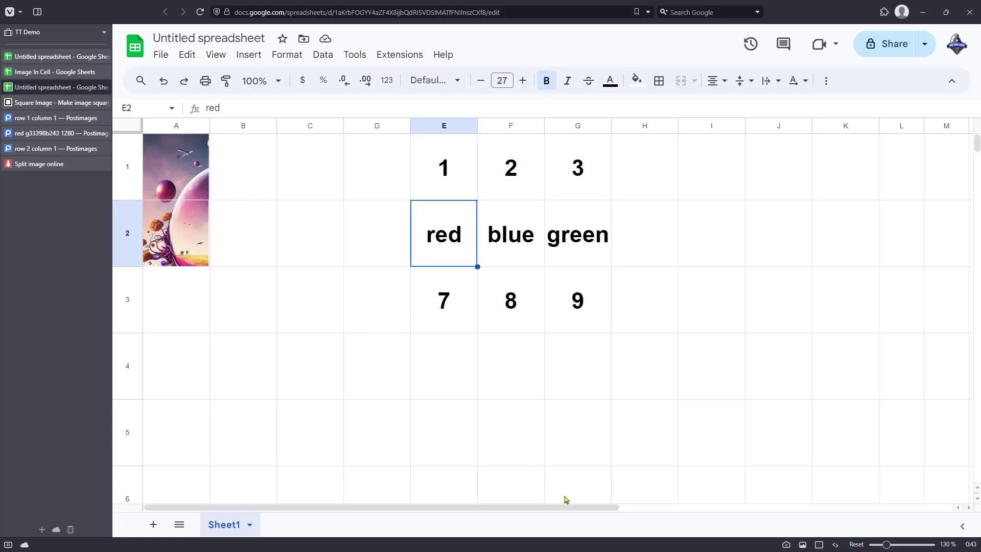
text(pink)
key(Return)
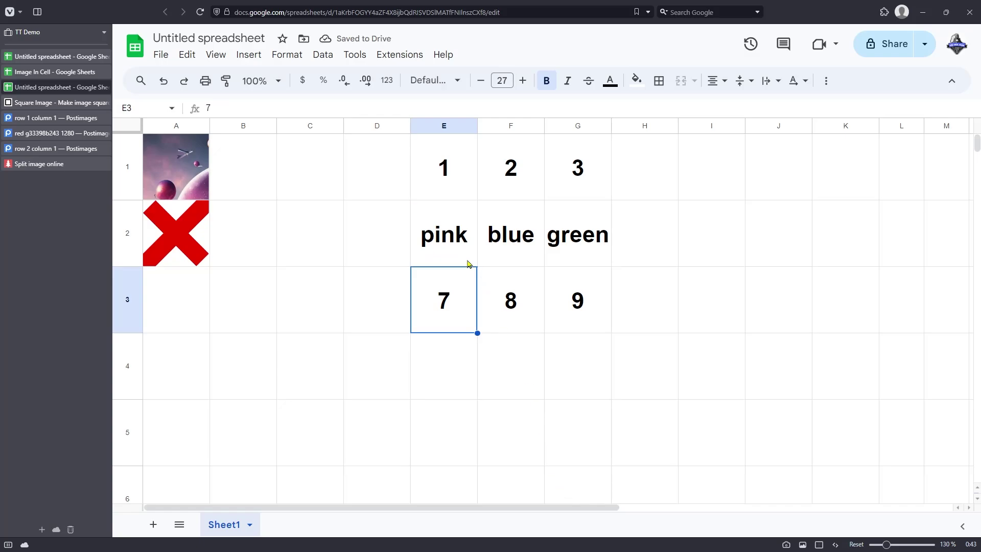
click(460, 236)
text(red)
key(Return)
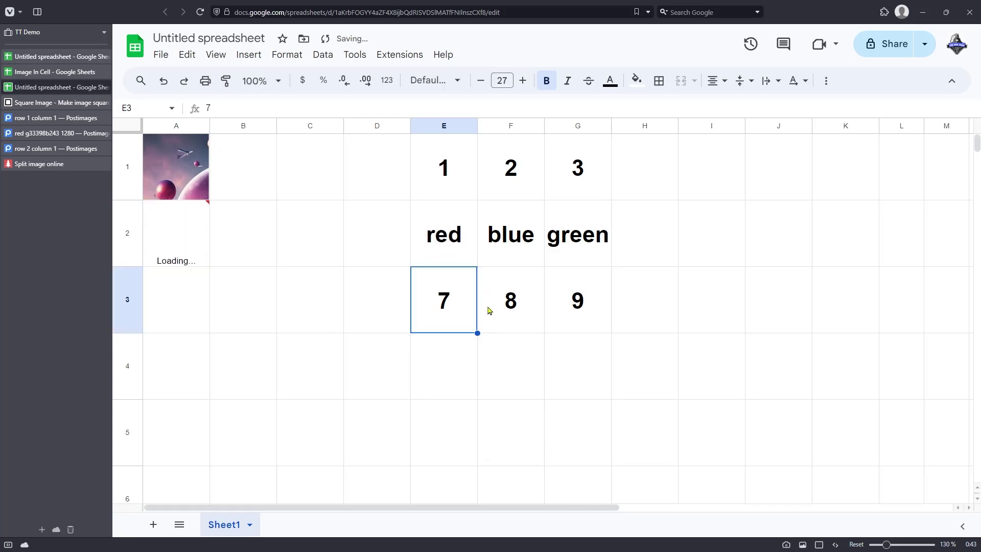